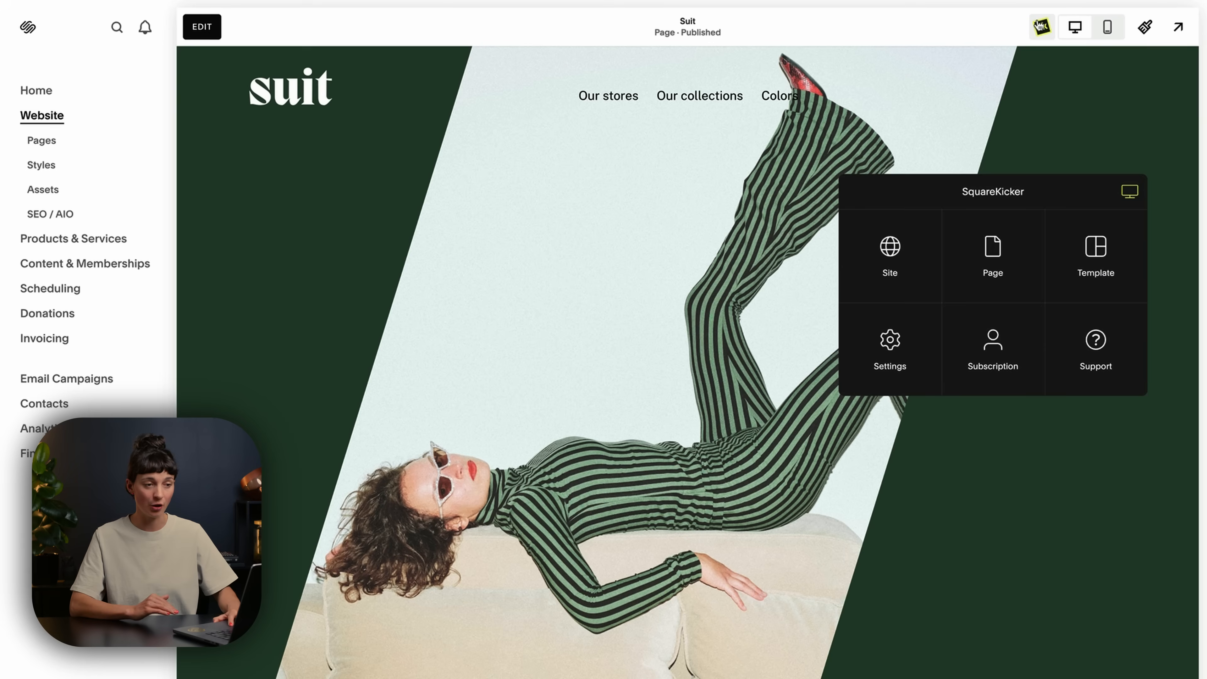
# Open the background settings for the site-wide navigation menu.
pyautogui.click(894, 267)
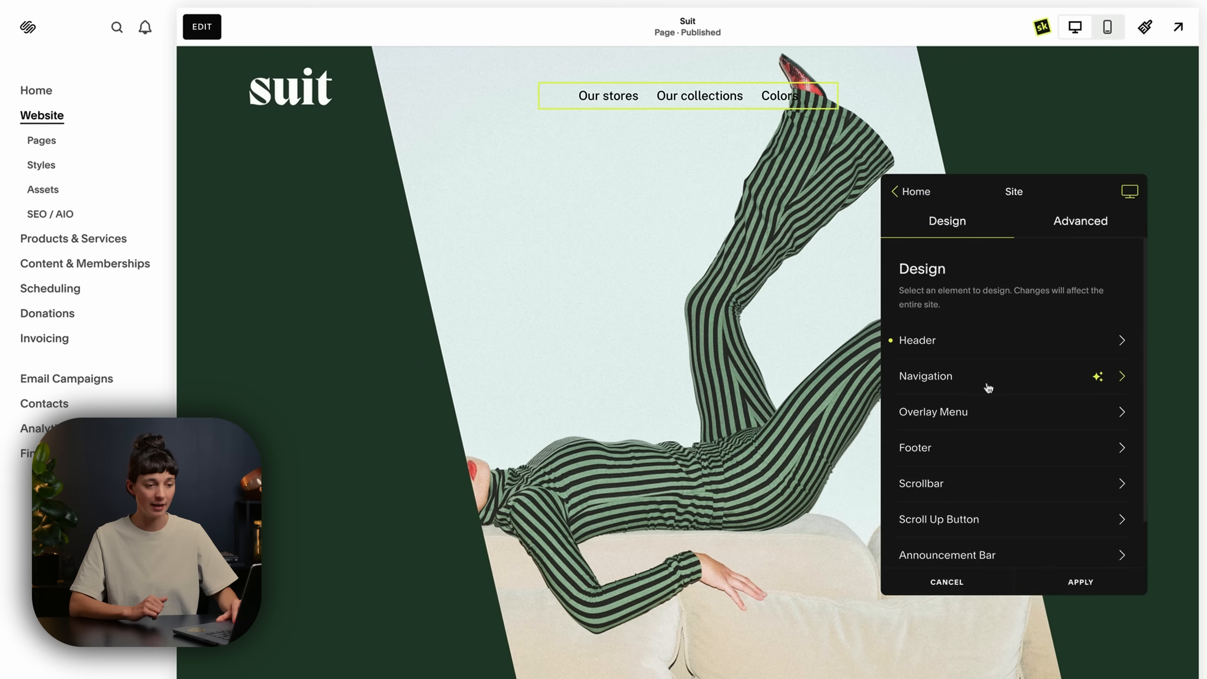
pyautogui.click(988, 387)
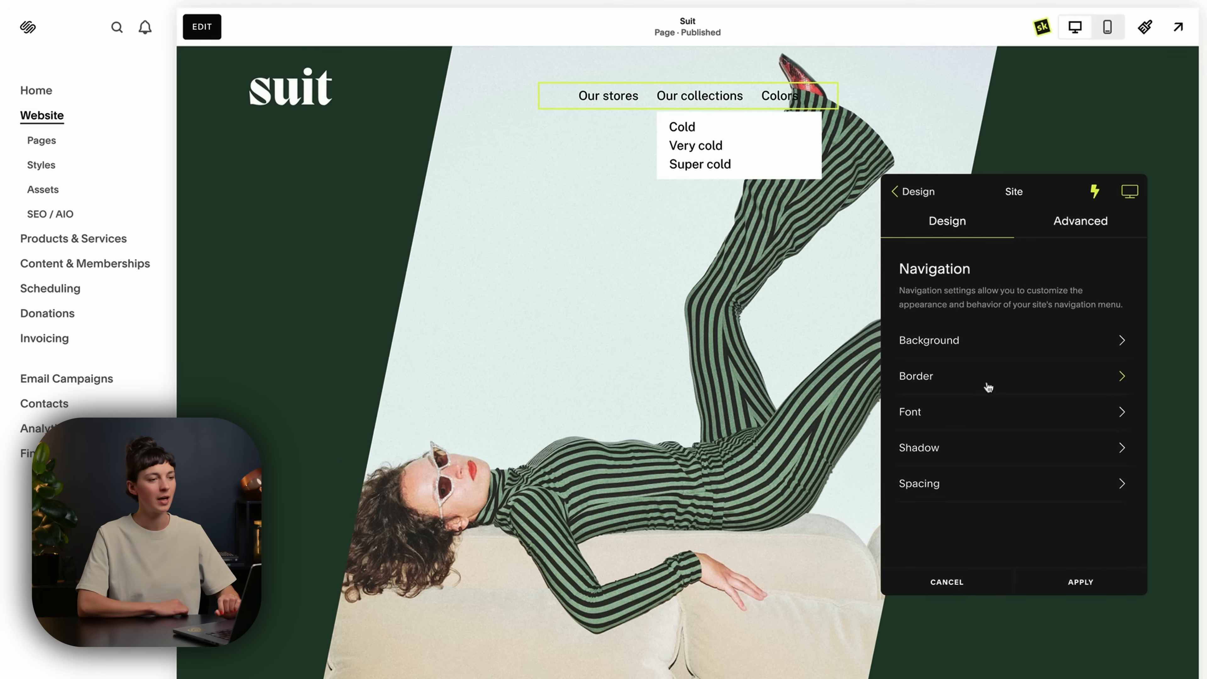
pyautogui.click(1008, 350)
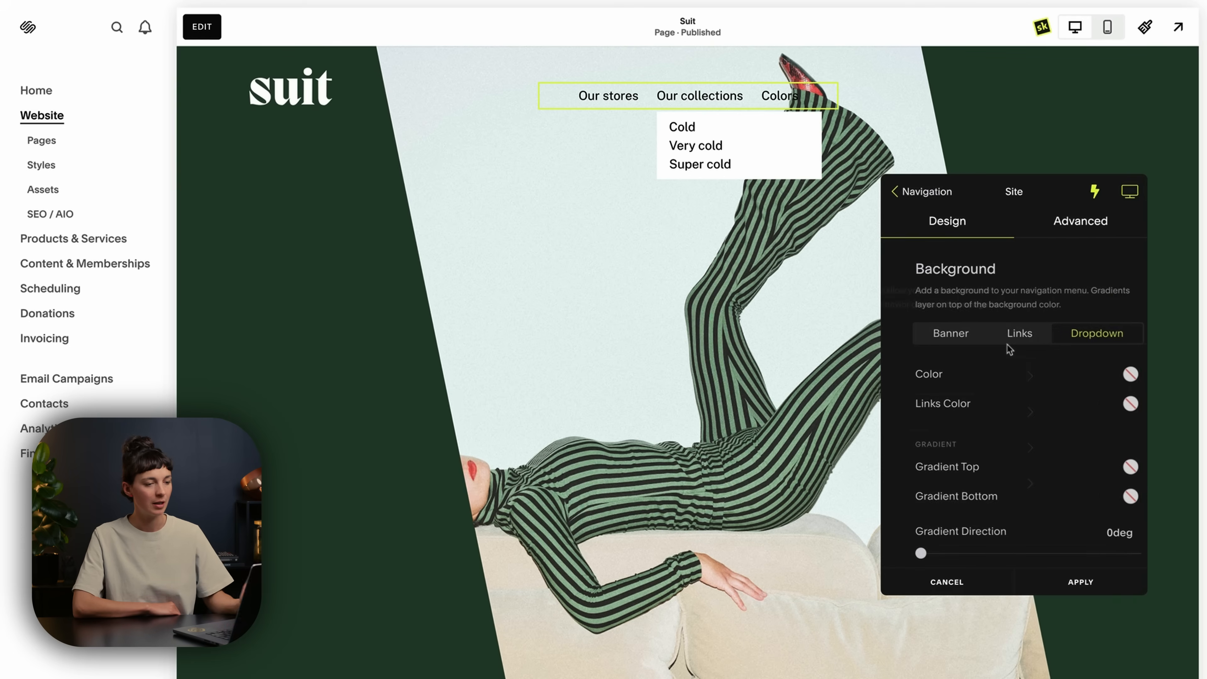
# Try the red Squarespace palette color as the navigation banner's background and reset it.
pyautogui.click(946, 342)
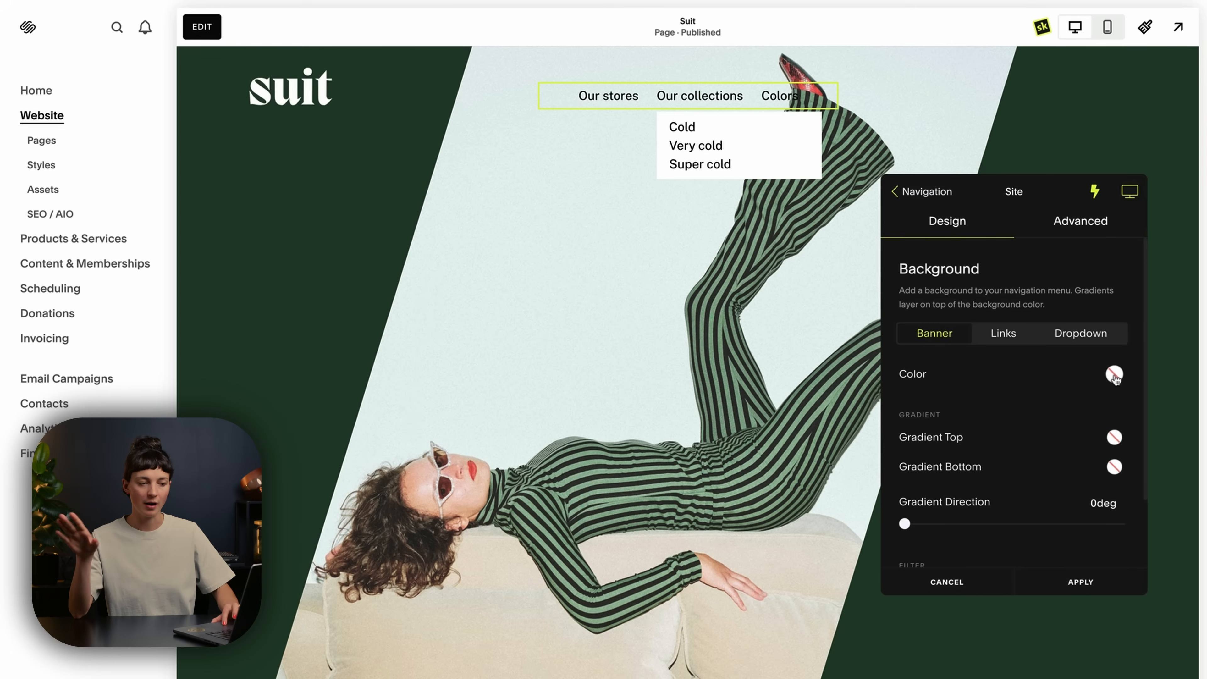
pyautogui.click(1115, 375)
pyautogui.click(1011, 328)
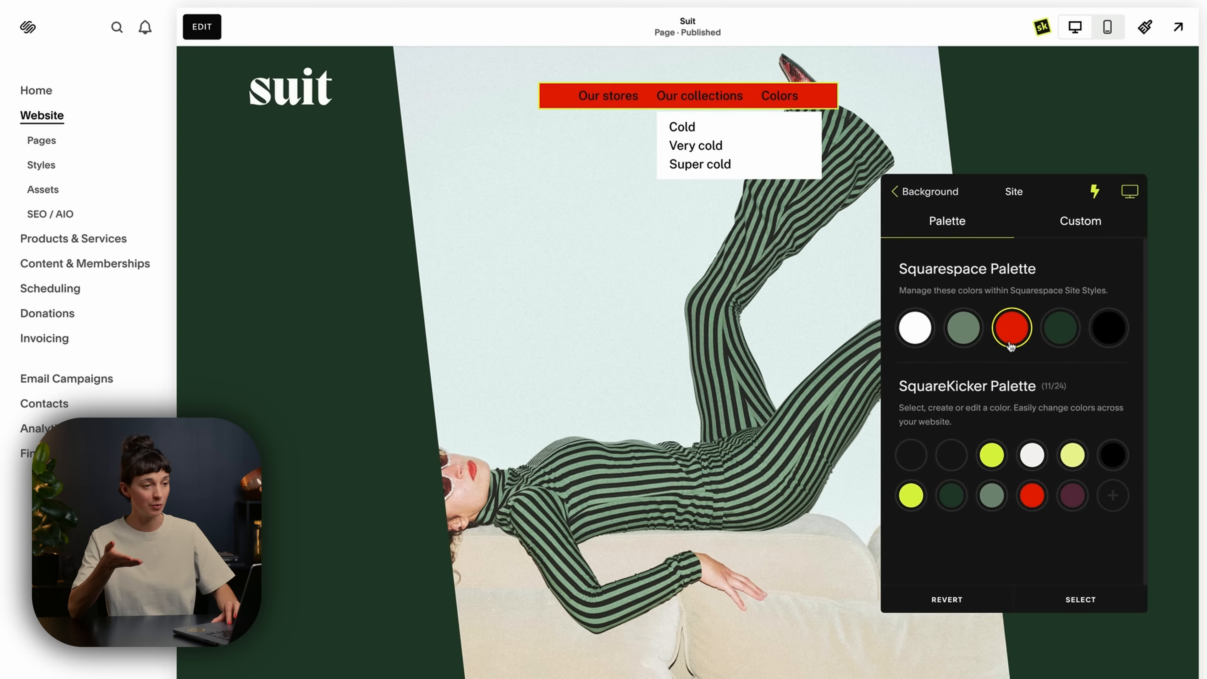
pyautogui.click(898, 203)
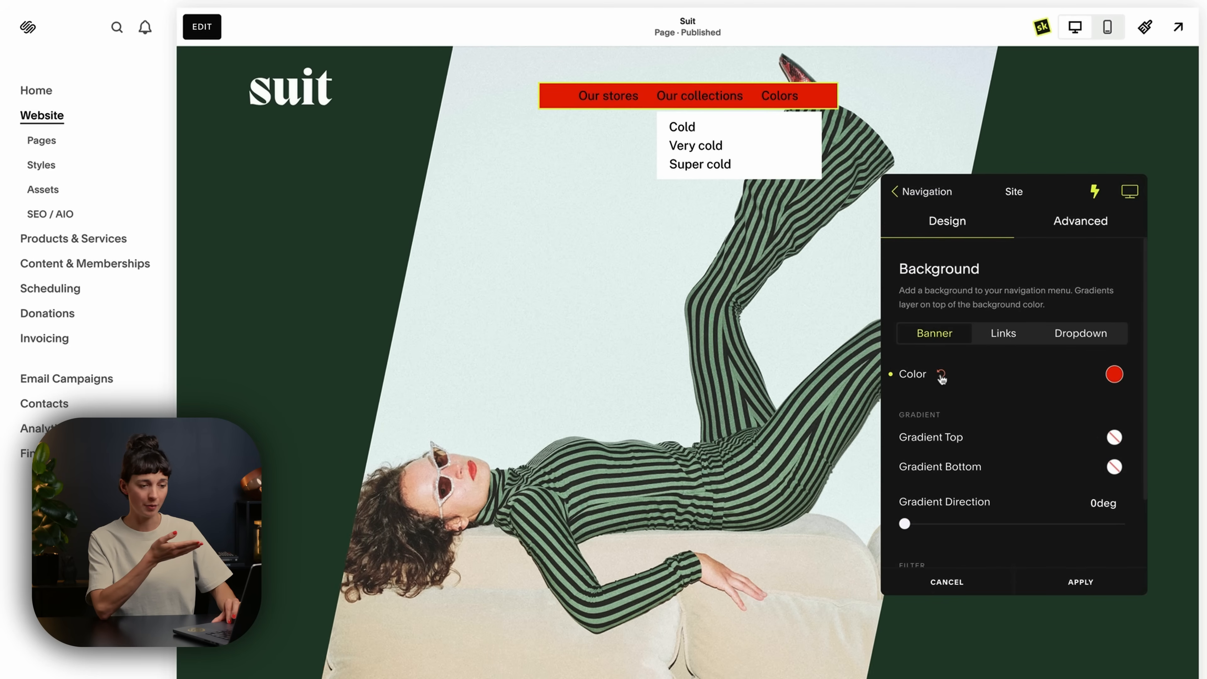
pyautogui.click(941, 375)
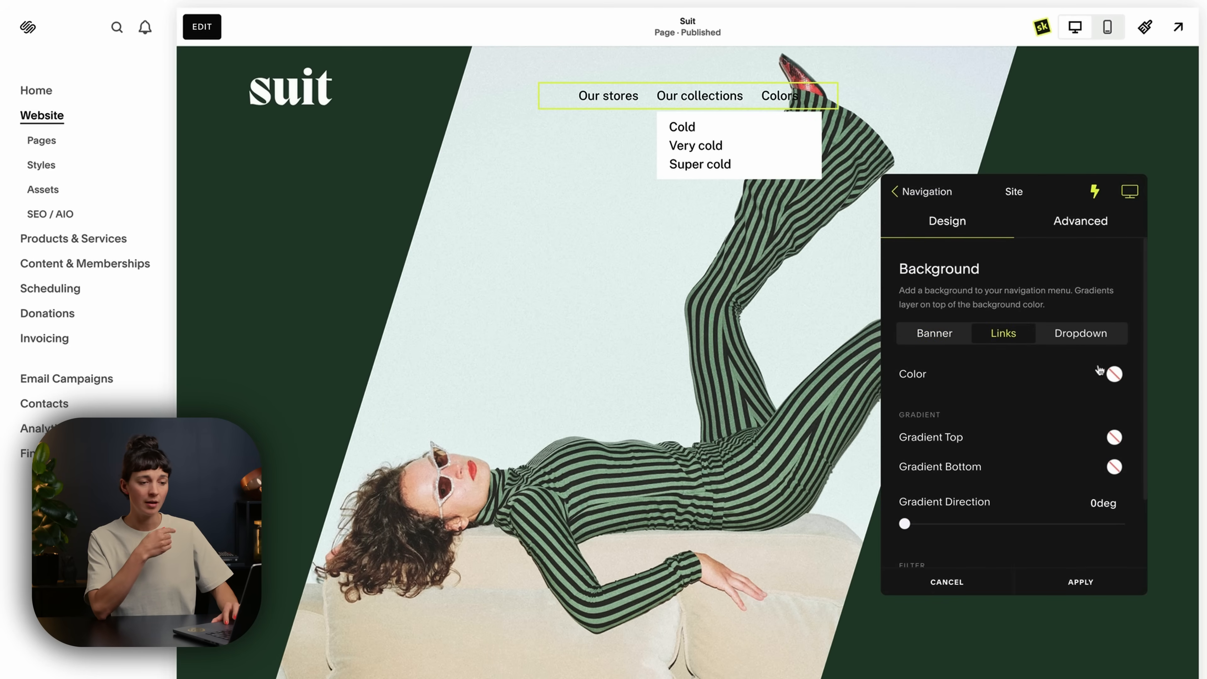
# Try dark green #36533E from the Squarespace palette as the navigation links' background and reset it.
pyautogui.click(1112, 374)
pyautogui.click(1058, 340)
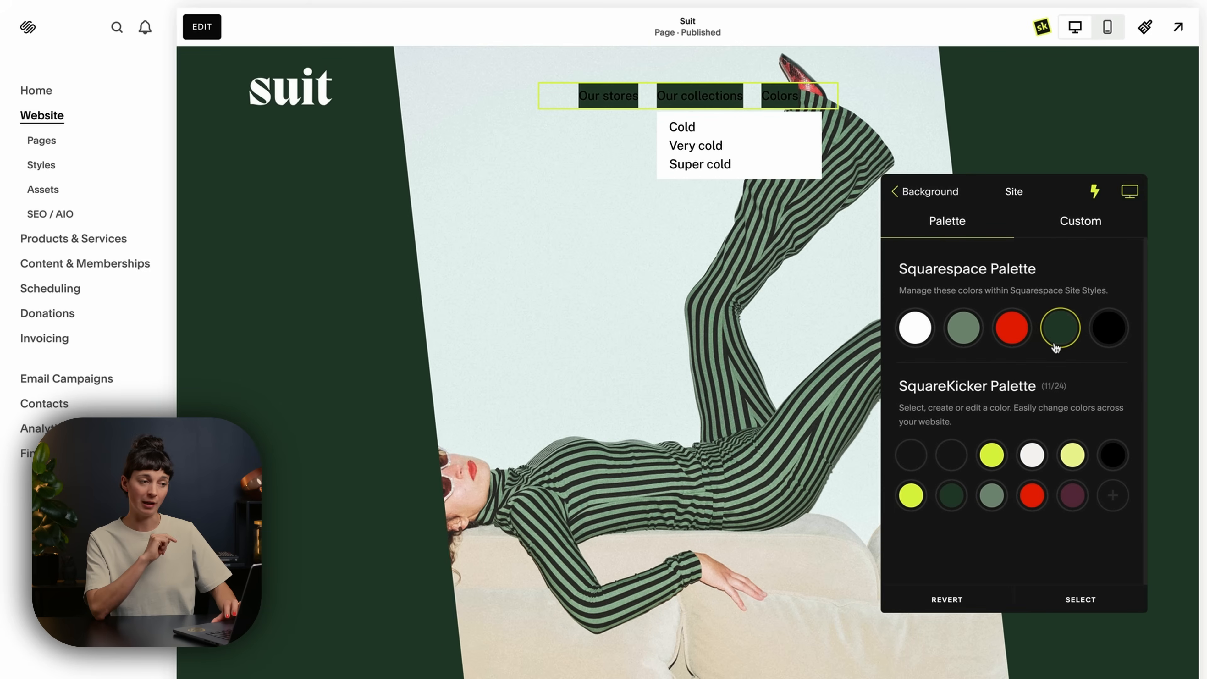
pyautogui.moveTo(1056, 348)
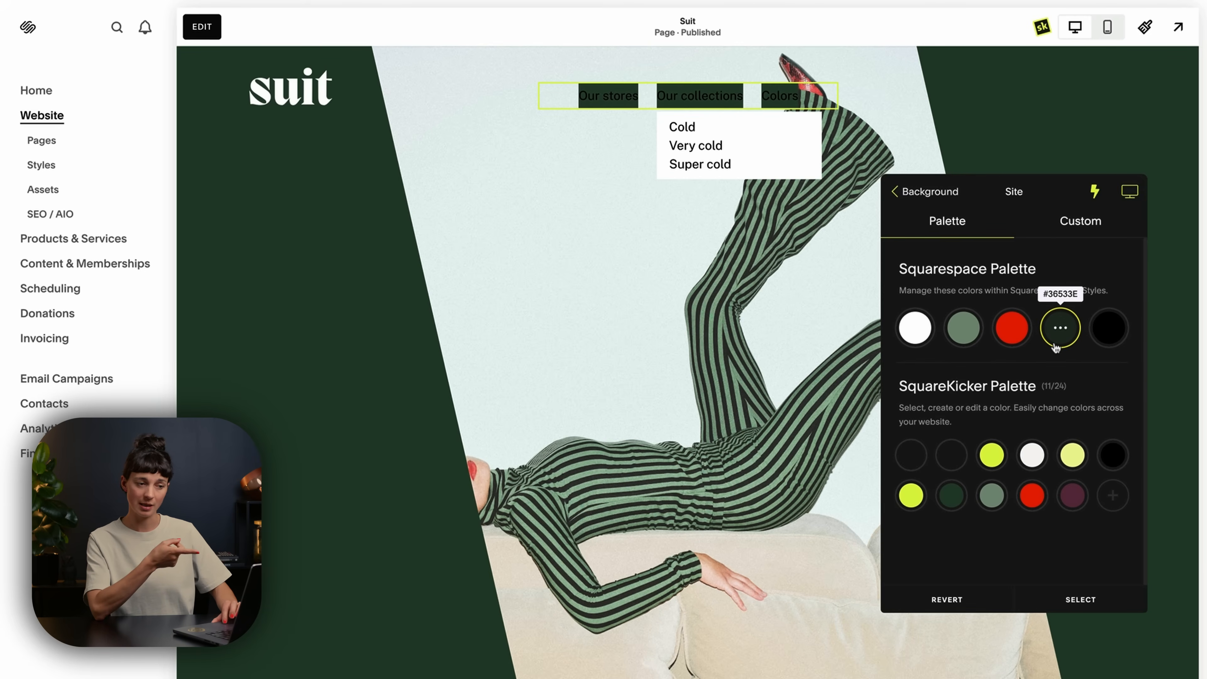
pyautogui.click(912, 203)
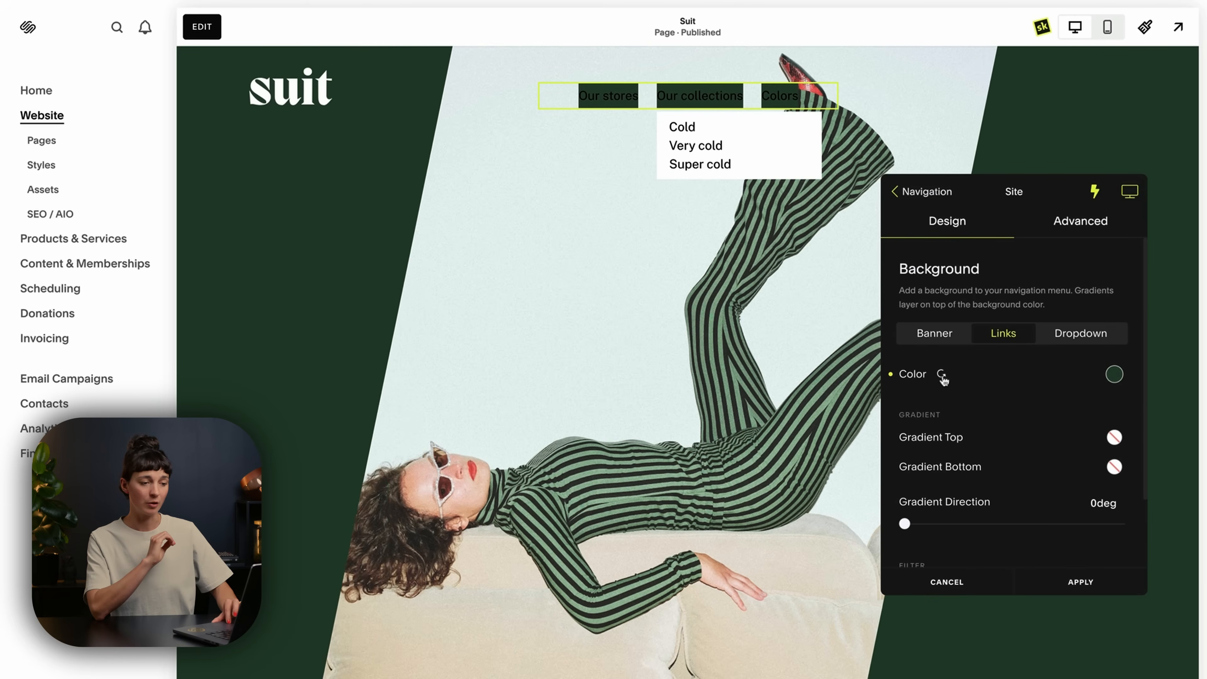
pyautogui.click(942, 375)
# Set the navigation dropdown's background color to the dark green from the Squarespace palette.
pyautogui.click(1072, 335)
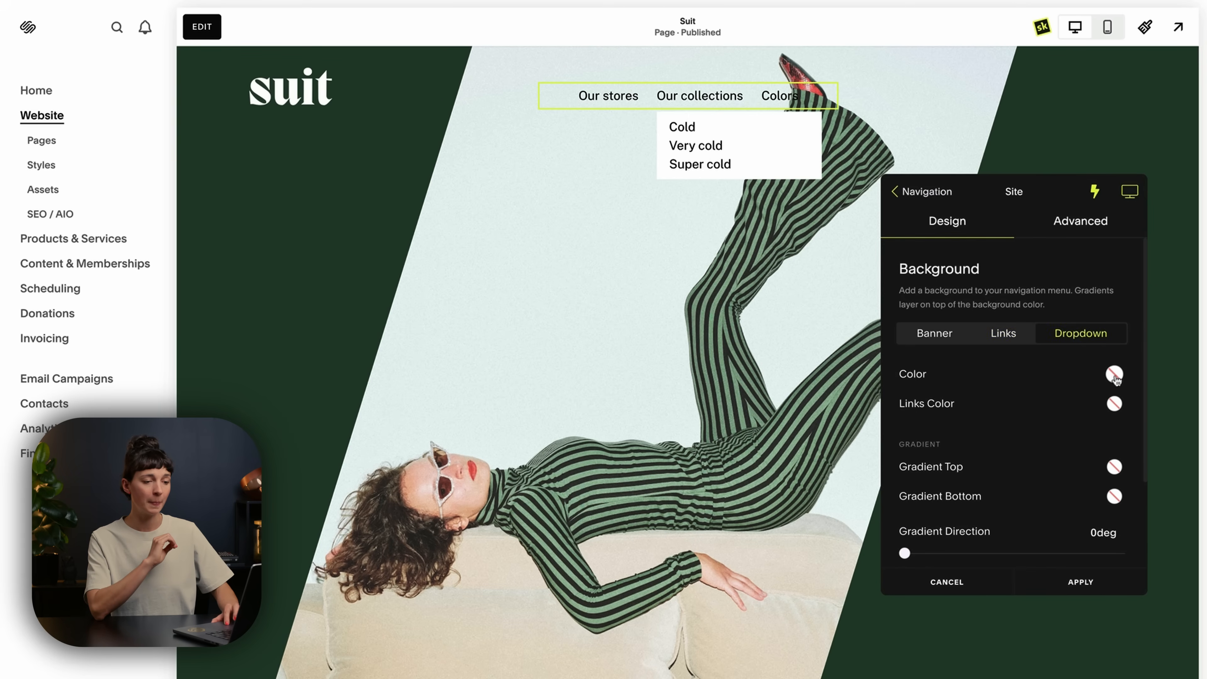
pyautogui.click(1115, 376)
pyautogui.click(1060, 338)
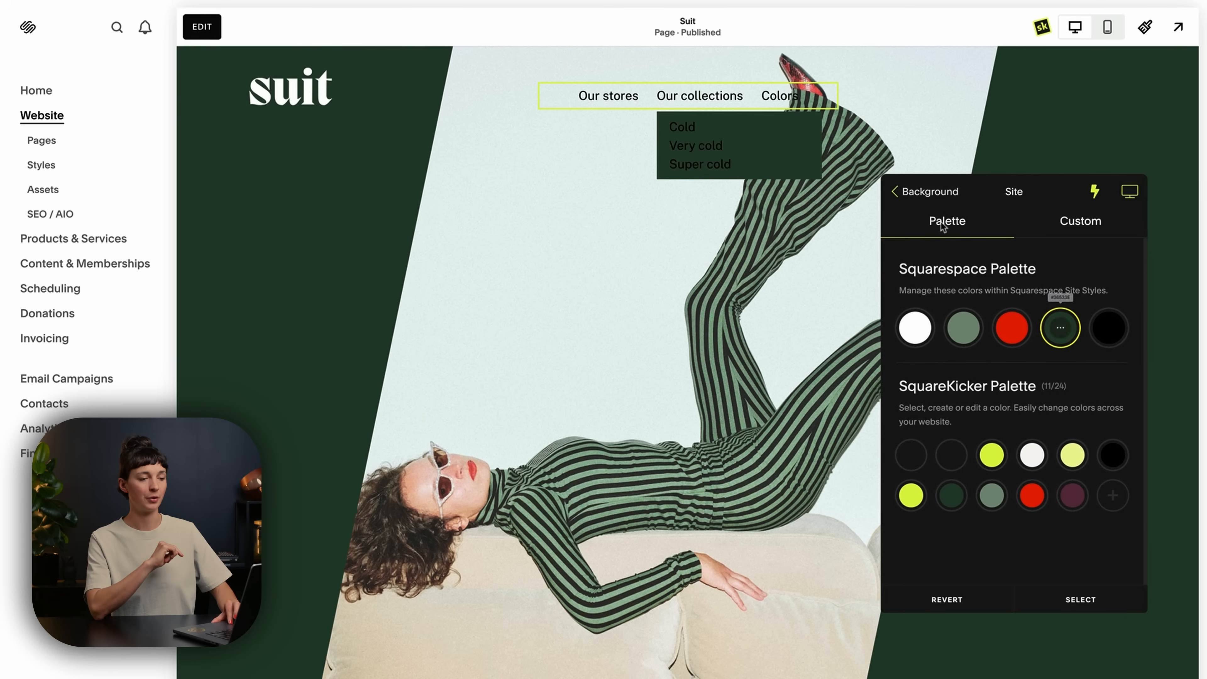
pyautogui.click(906, 204)
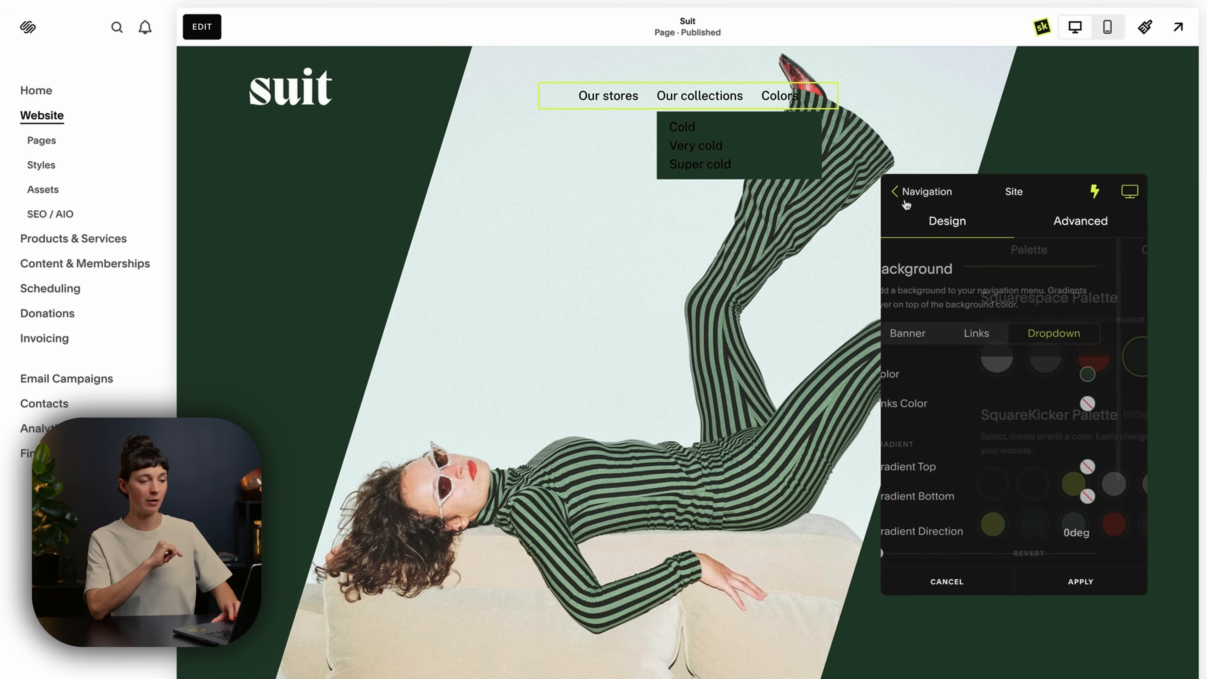
# Give the navigation links the dark green Squarespace palette background and return to the navigation settings.
pyautogui.click(993, 331)
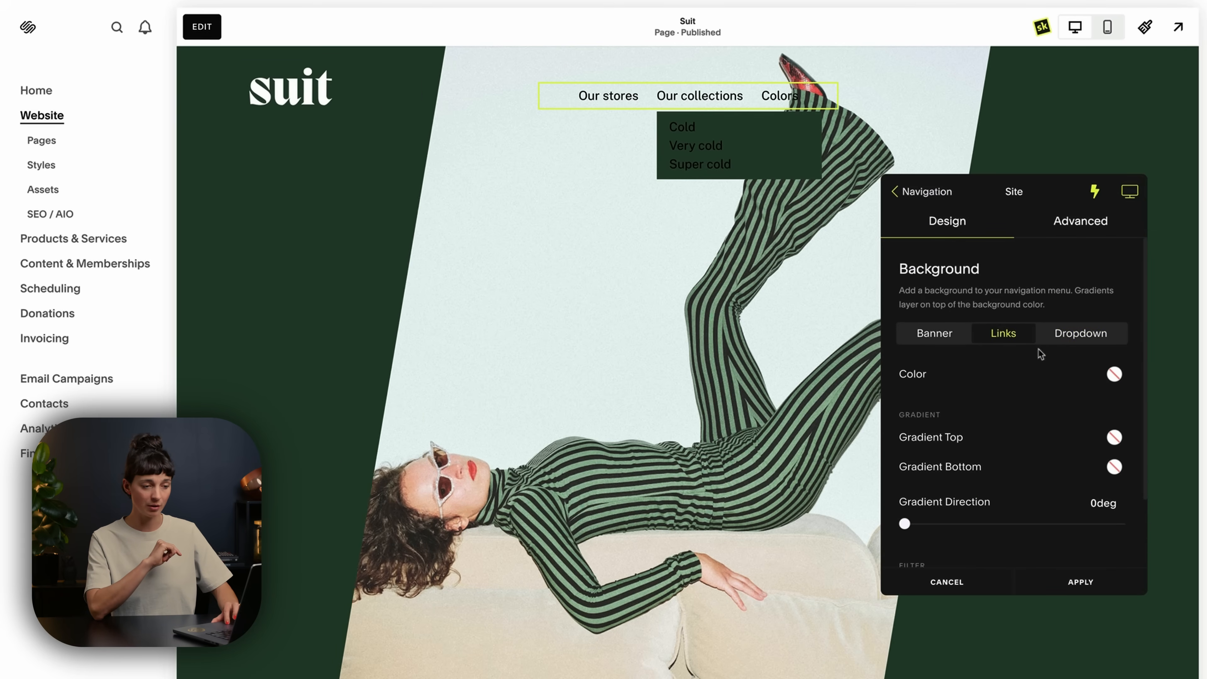
pyautogui.click(1114, 374)
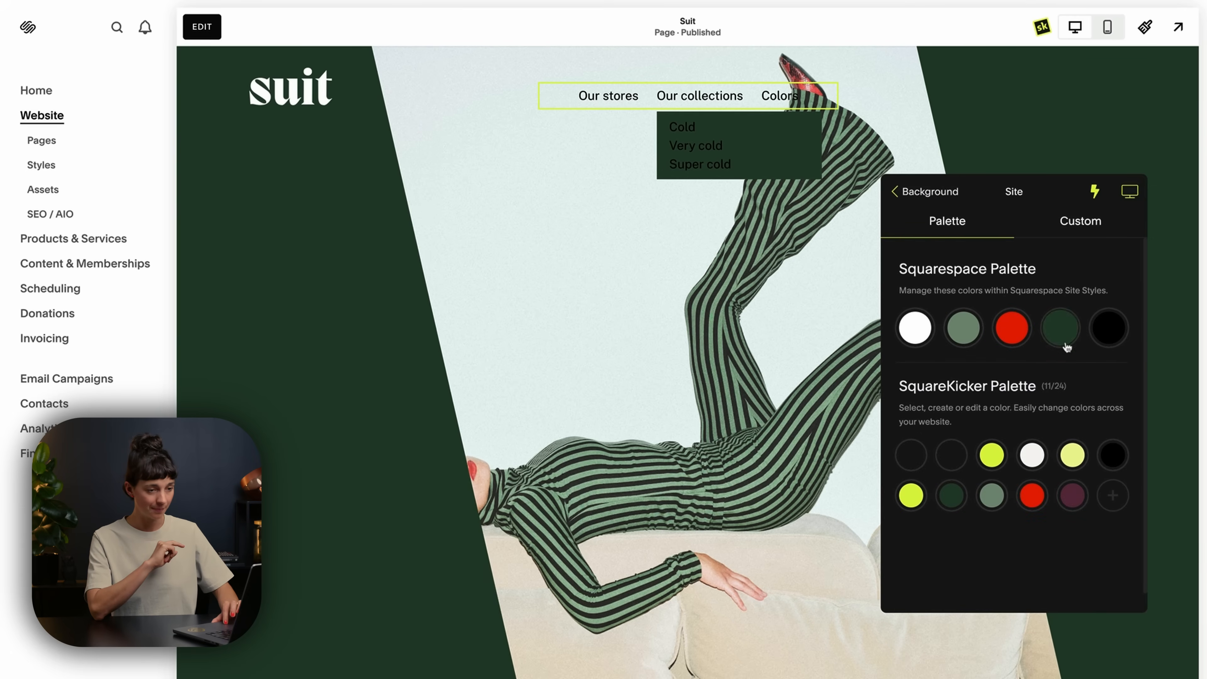
pyautogui.click(1060, 338)
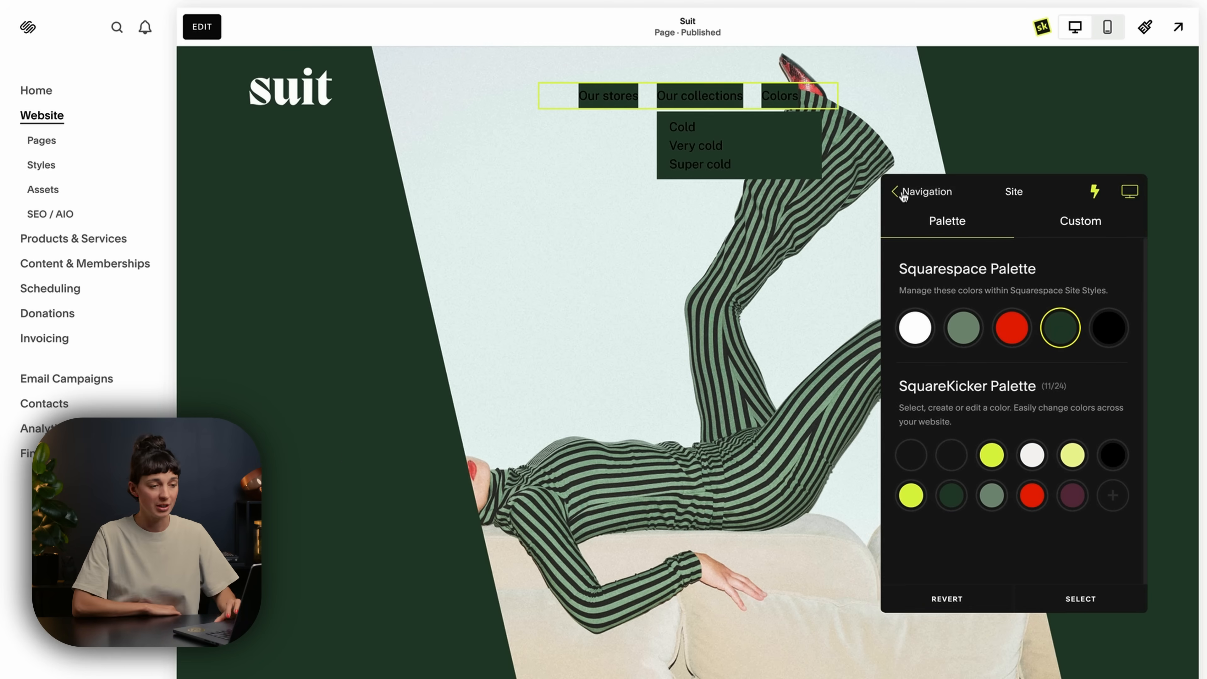
pyautogui.click(901, 193)
pyautogui.click(897, 191)
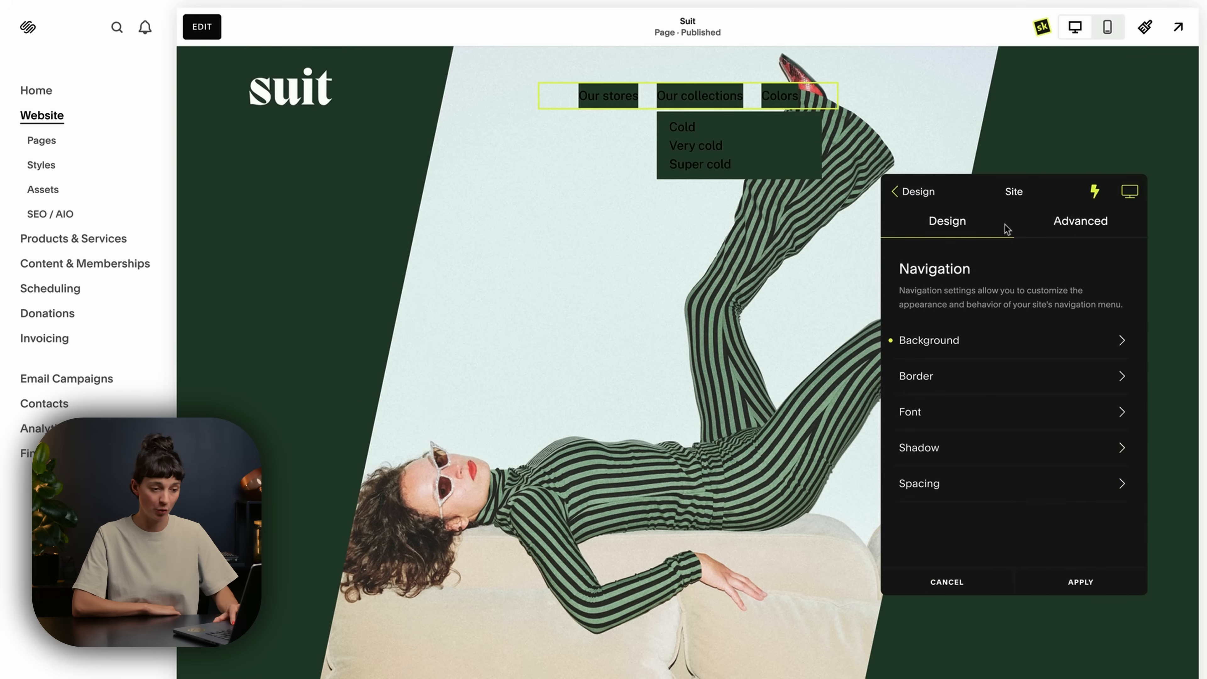
# In the navigation spacing, set the links' horizontal padding to 17 px and the banner width to 49%.
pyautogui.click(1011, 490)
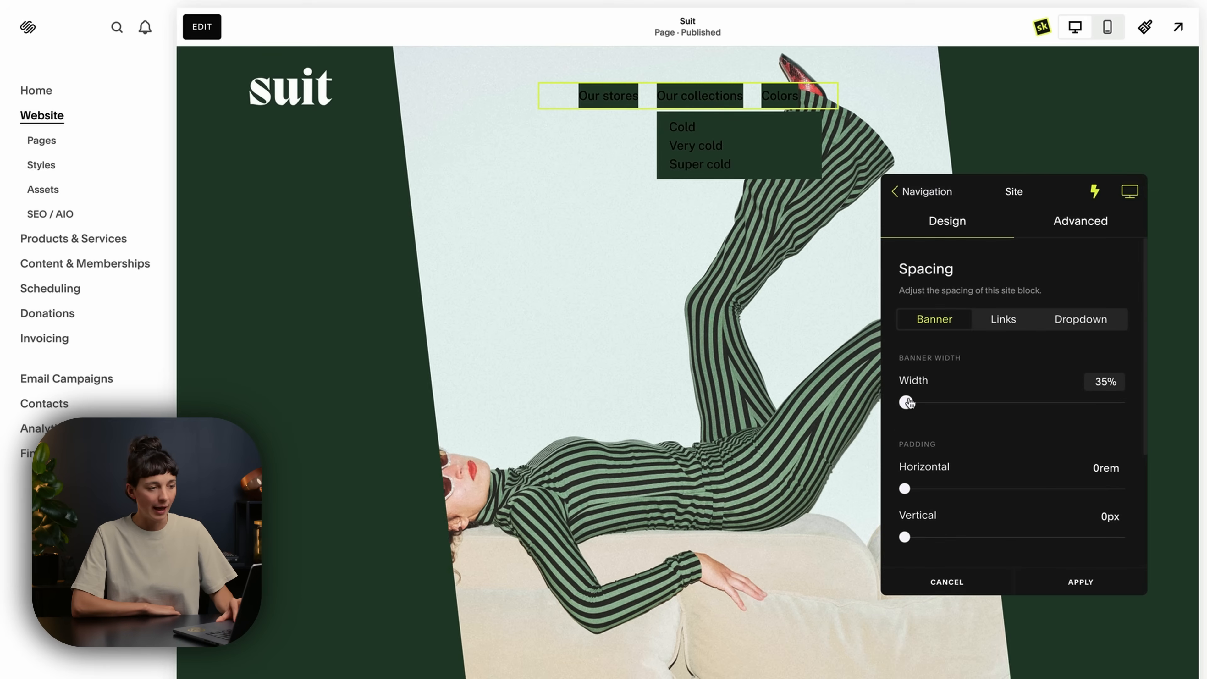
pyautogui.click(1004, 327)
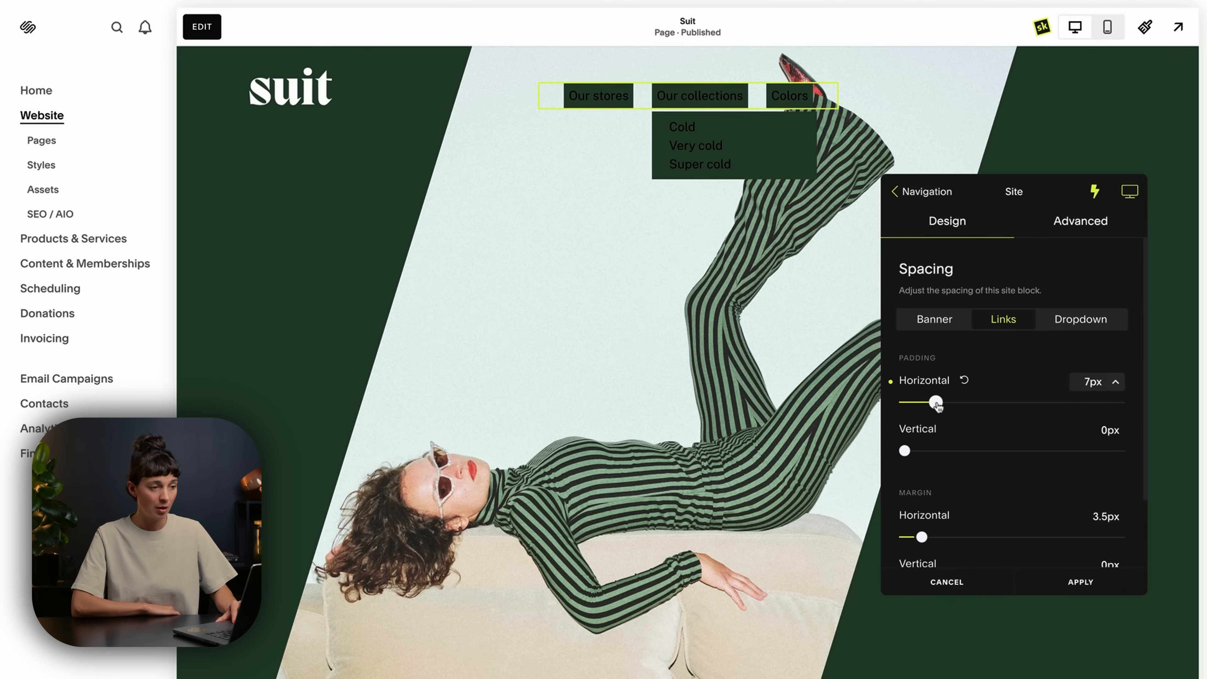
pyautogui.moveTo(937, 404); pyautogui.dragTo(971, 404)
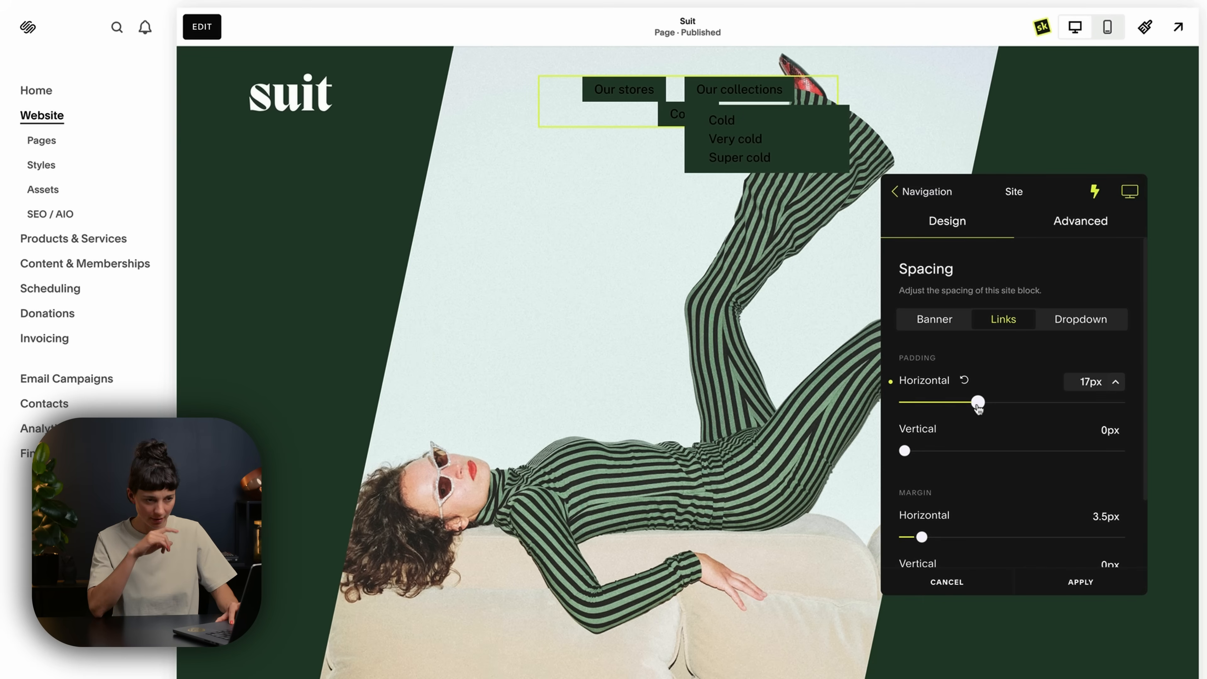
pyautogui.click(928, 331)
pyautogui.moveTo(908, 402); pyautogui.dragTo(963, 403)
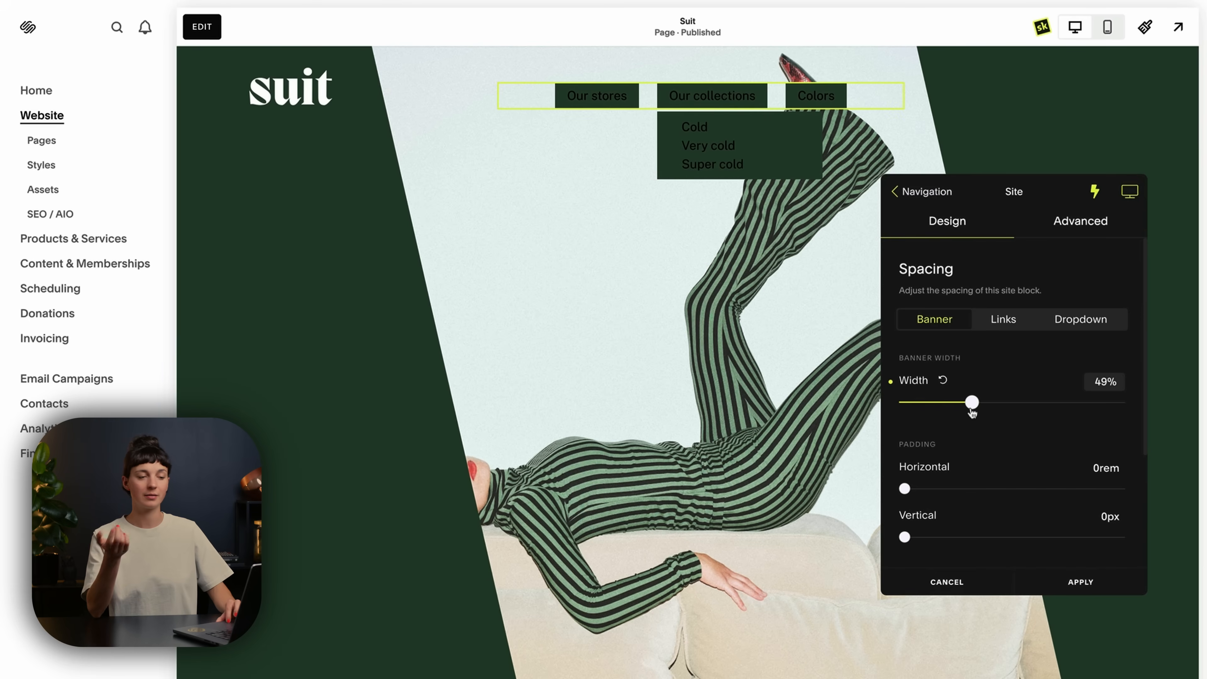
# Set the navigation links' padding to 21 px horizontally and 11 px vertically.
pyautogui.click(999, 324)
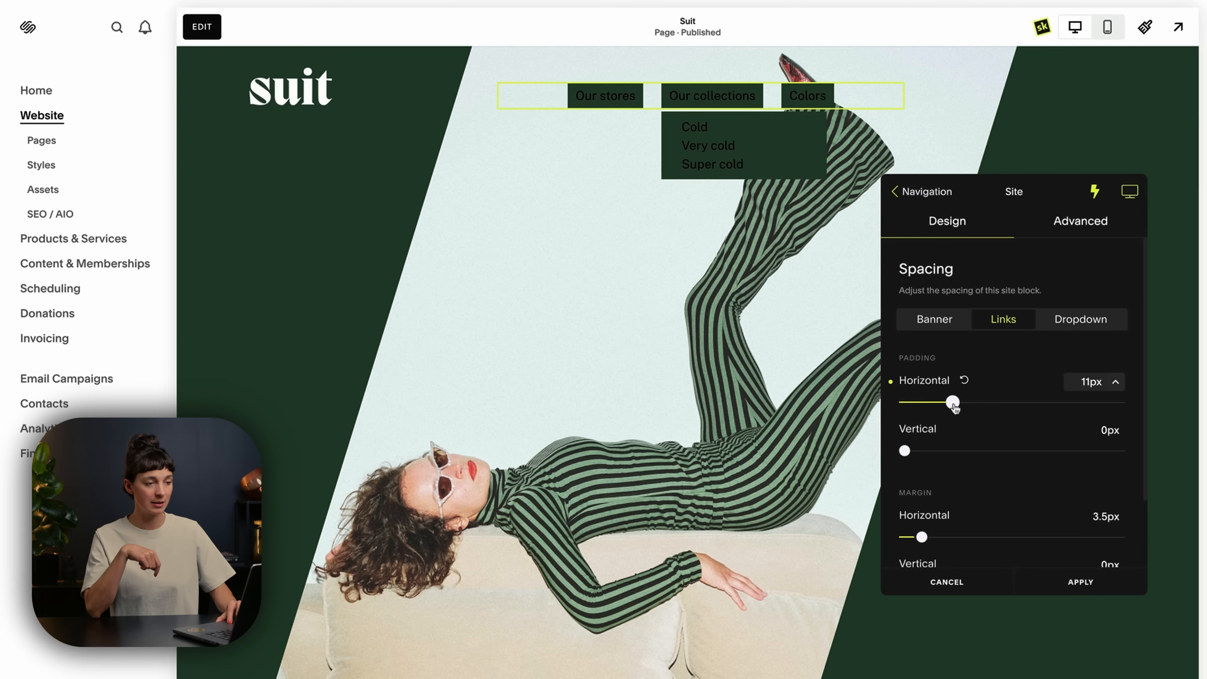
pyautogui.moveTo(954, 404); pyautogui.dragTo(991, 403)
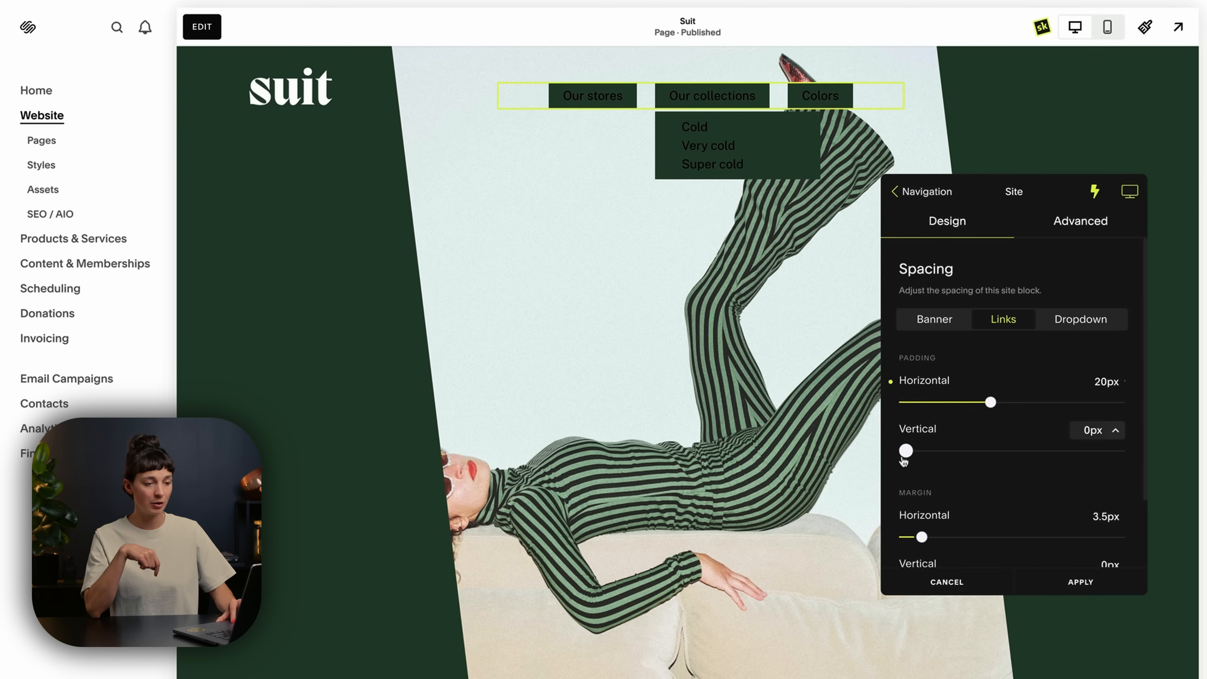
pyautogui.moveTo(904, 457); pyautogui.dragTo(952, 457)
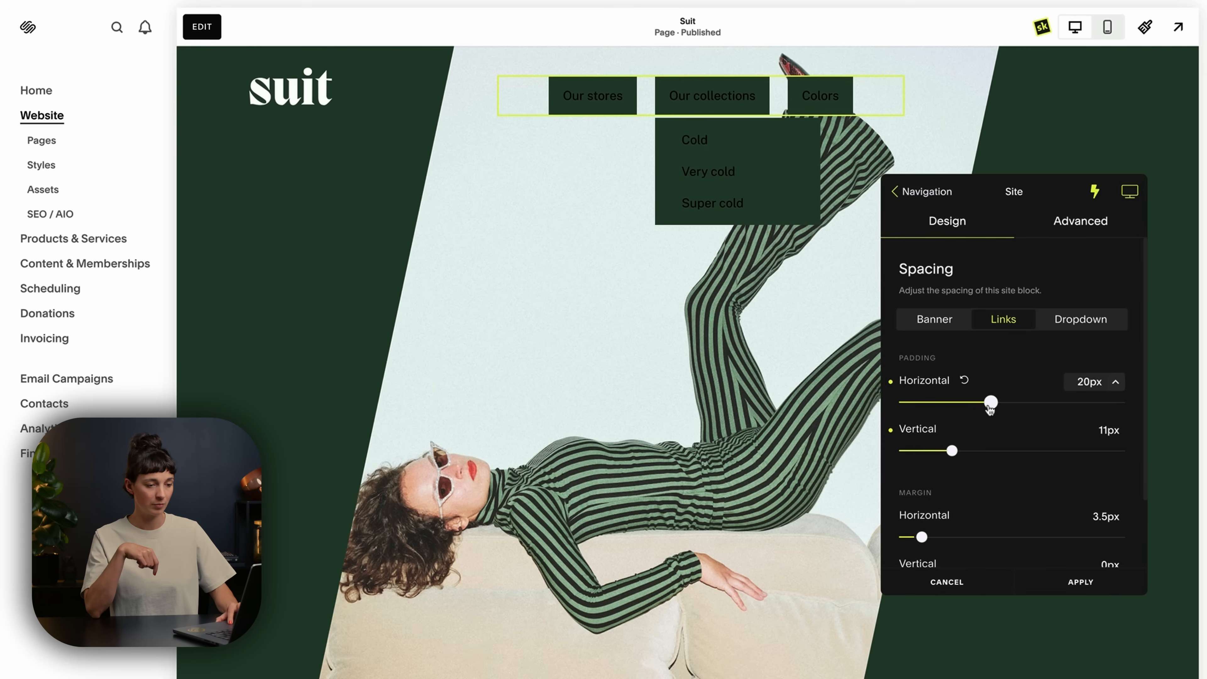
pyautogui.moveTo(991, 403); pyautogui.dragTo(996, 403)
pyautogui.scroll(-2, 997, 408)
pyautogui.scroll(2, 996, 408)
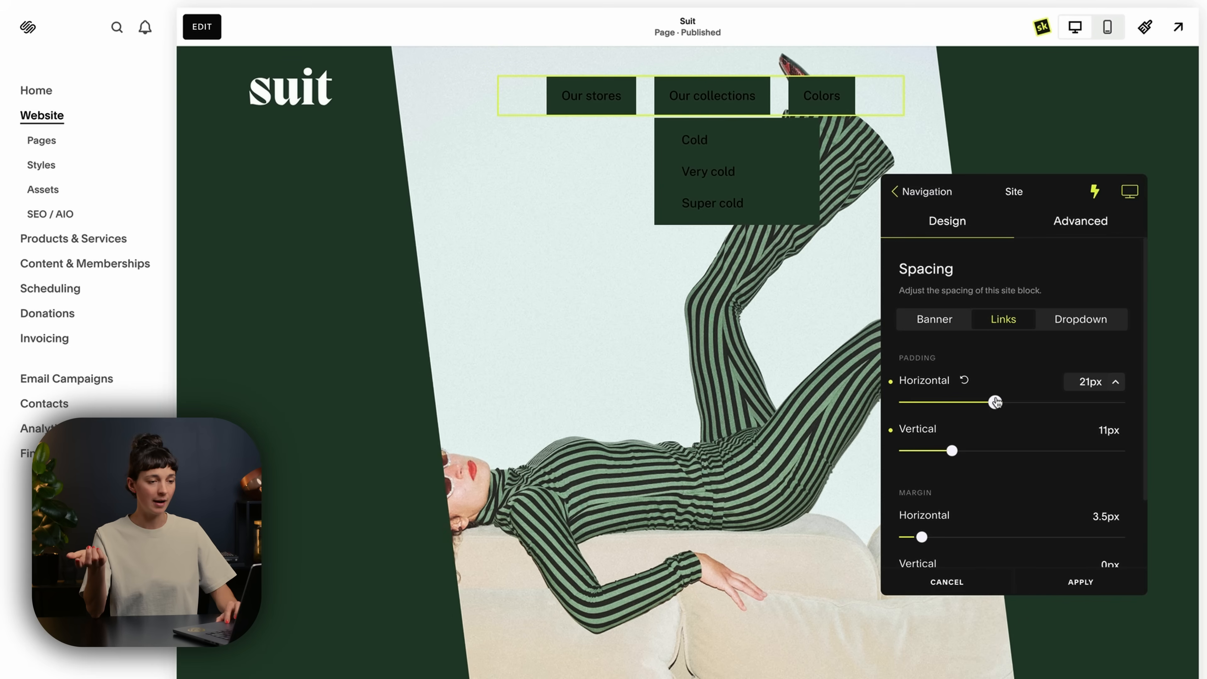
pyautogui.click(894, 192)
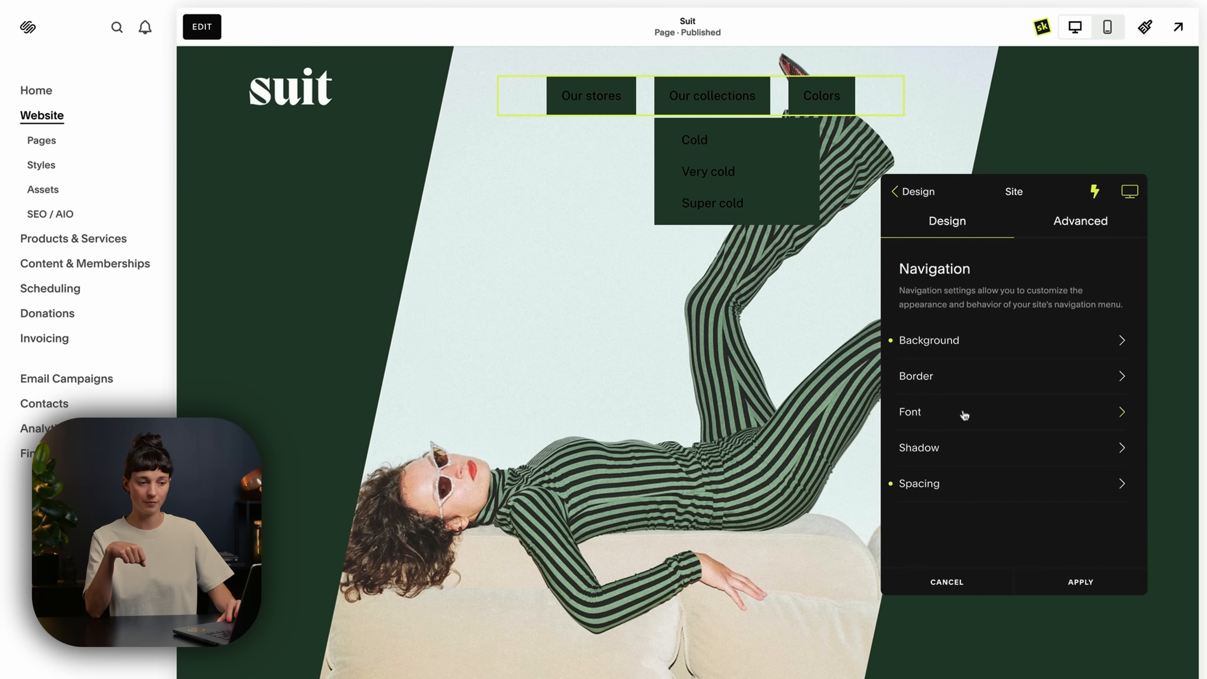
# Set the font color of the navigation links to white from the Squarespace palette.
pyautogui.click(980, 416)
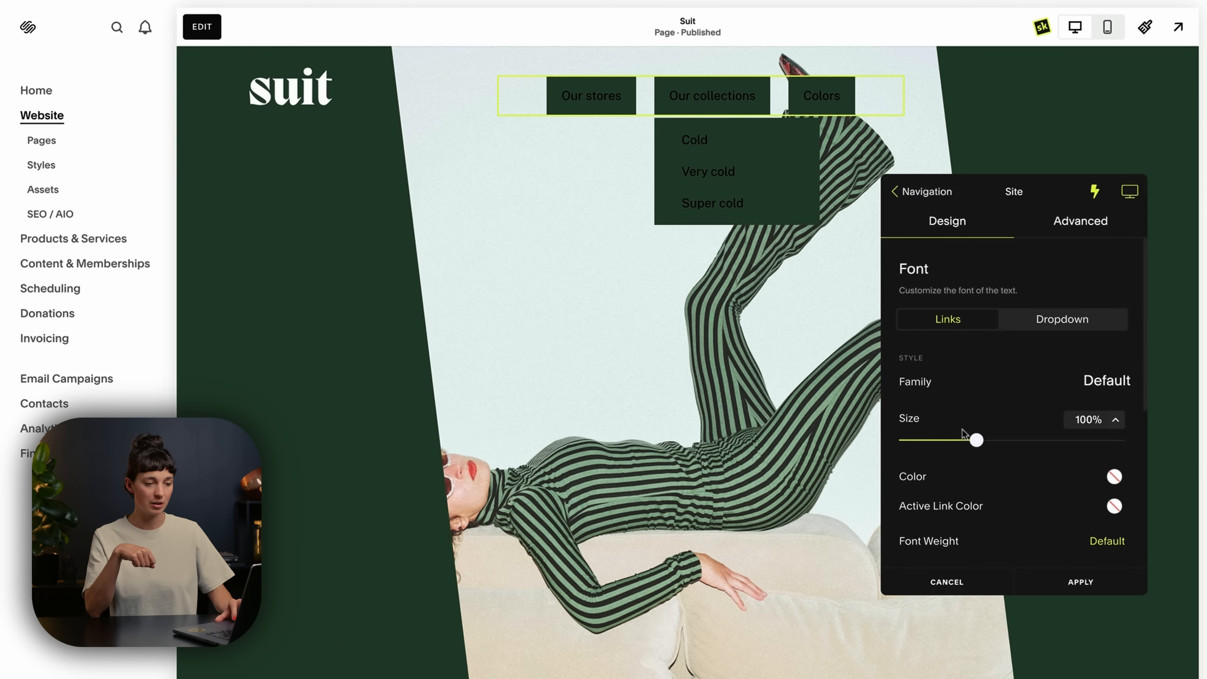
pyautogui.click(1114, 477)
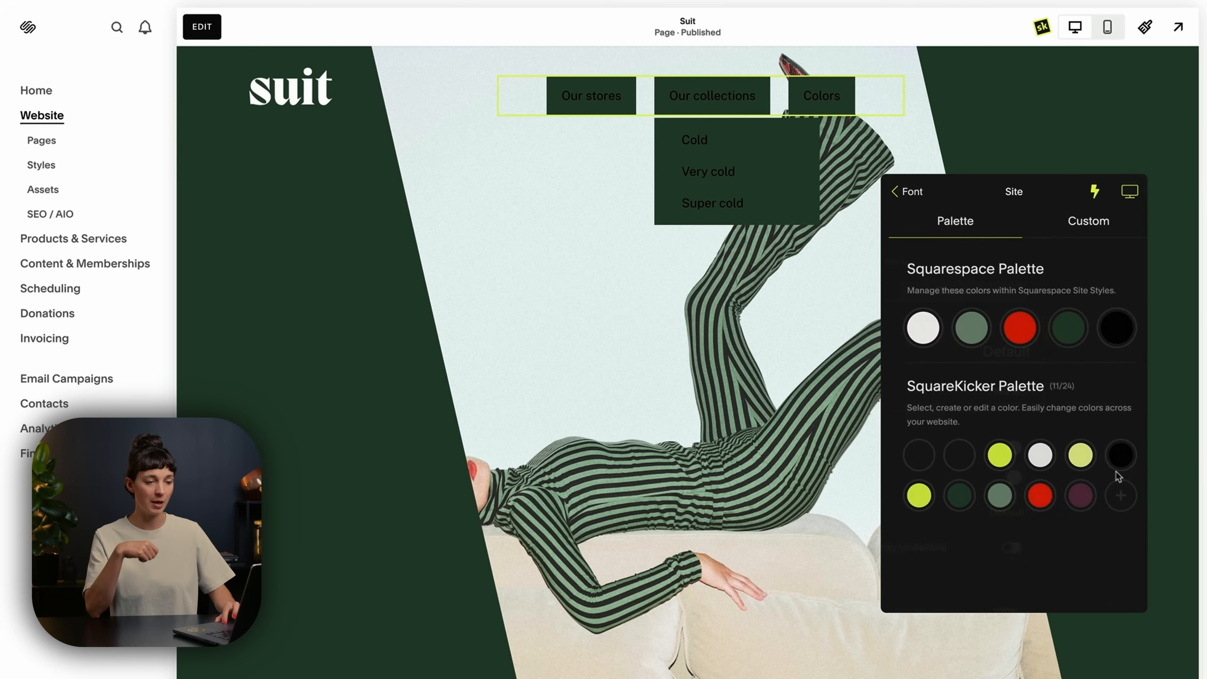
pyautogui.click(910, 341)
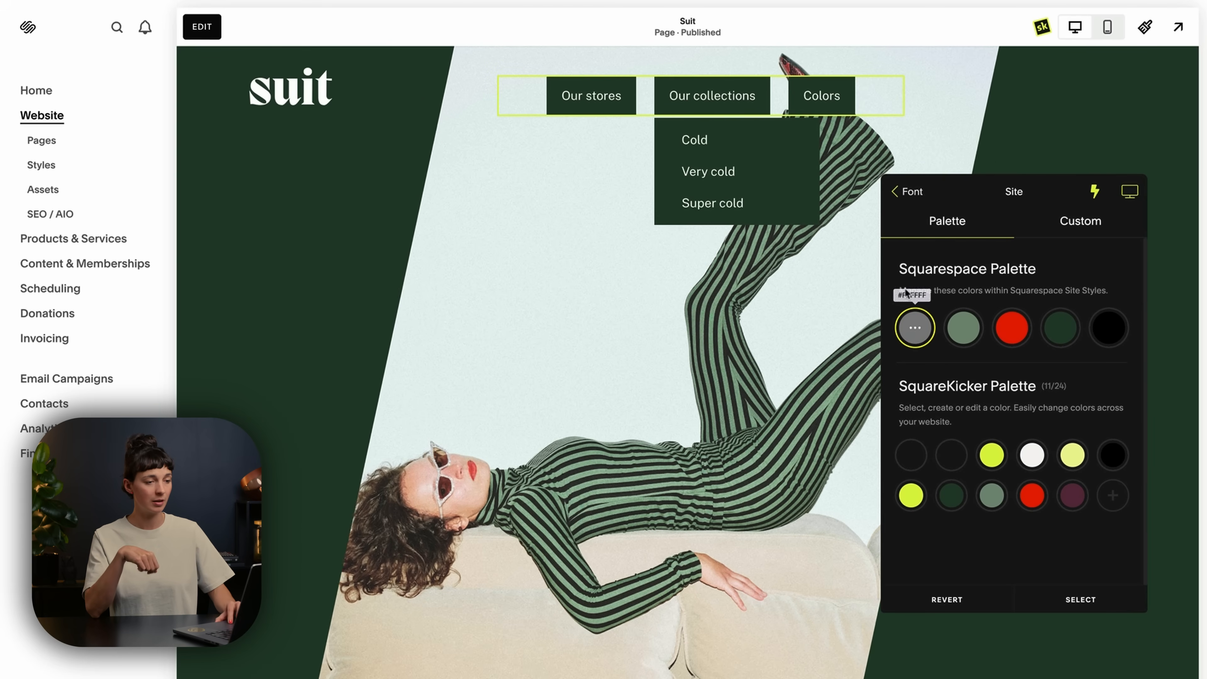
pyautogui.click(895, 192)
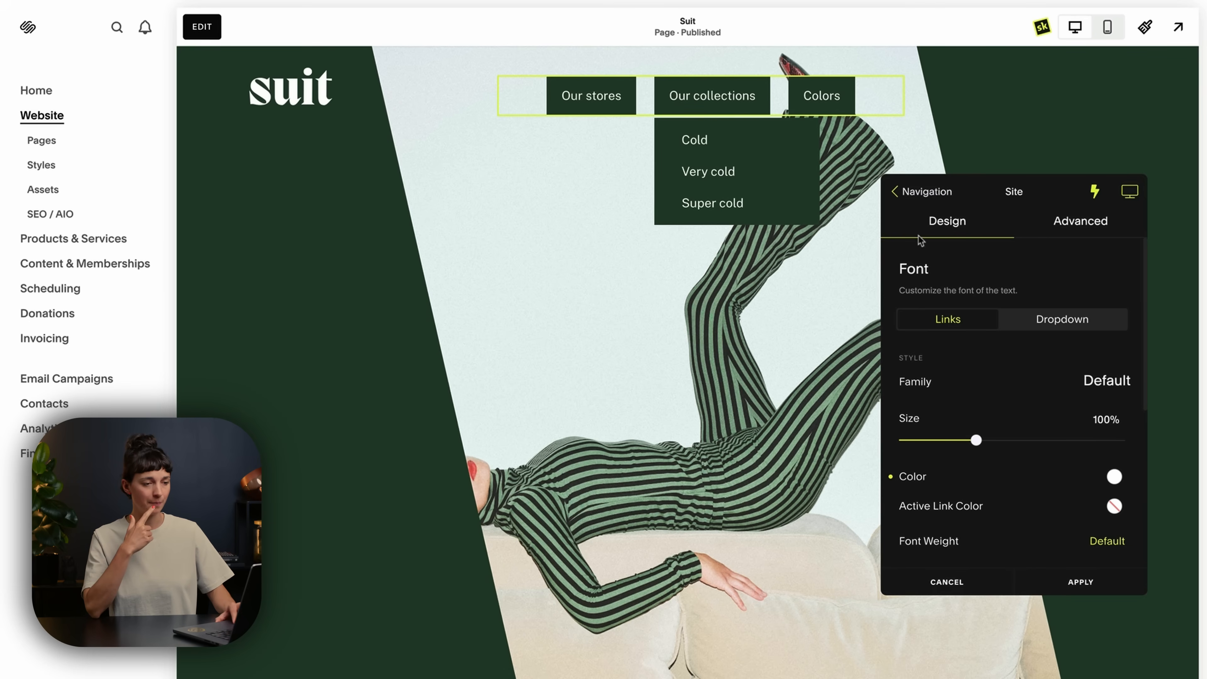
pyautogui.click(895, 196)
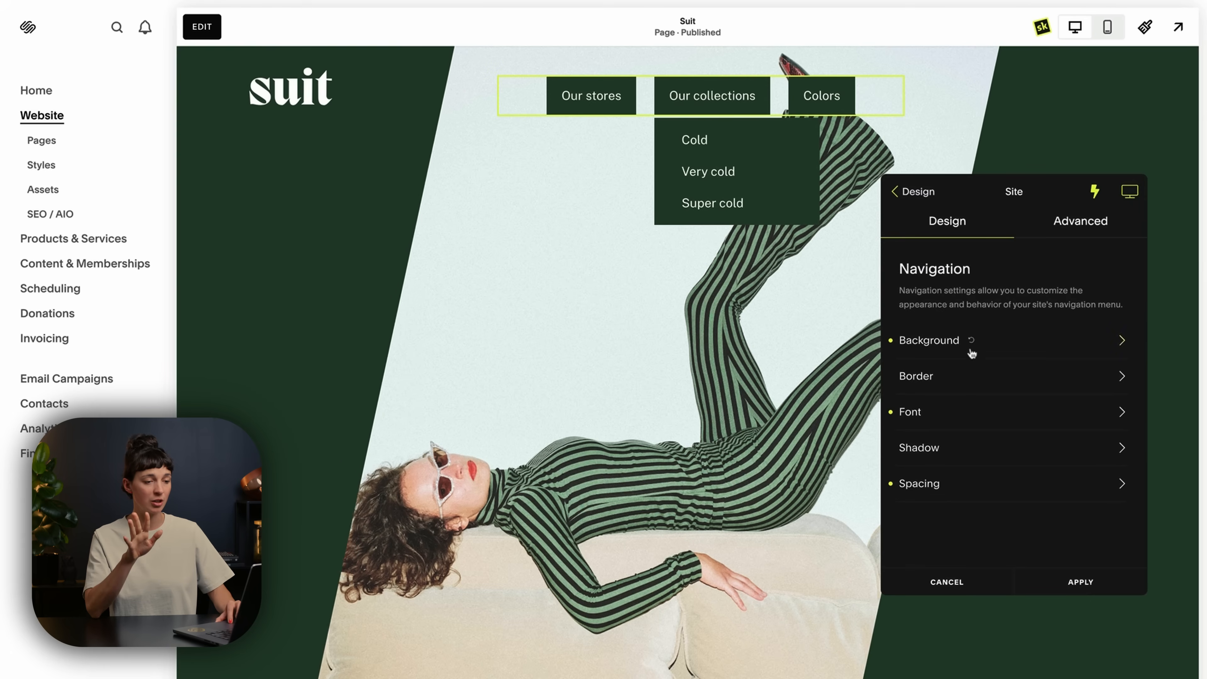
# Round the border corners of the navigation links to 100 px.
pyautogui.click(982, 379)
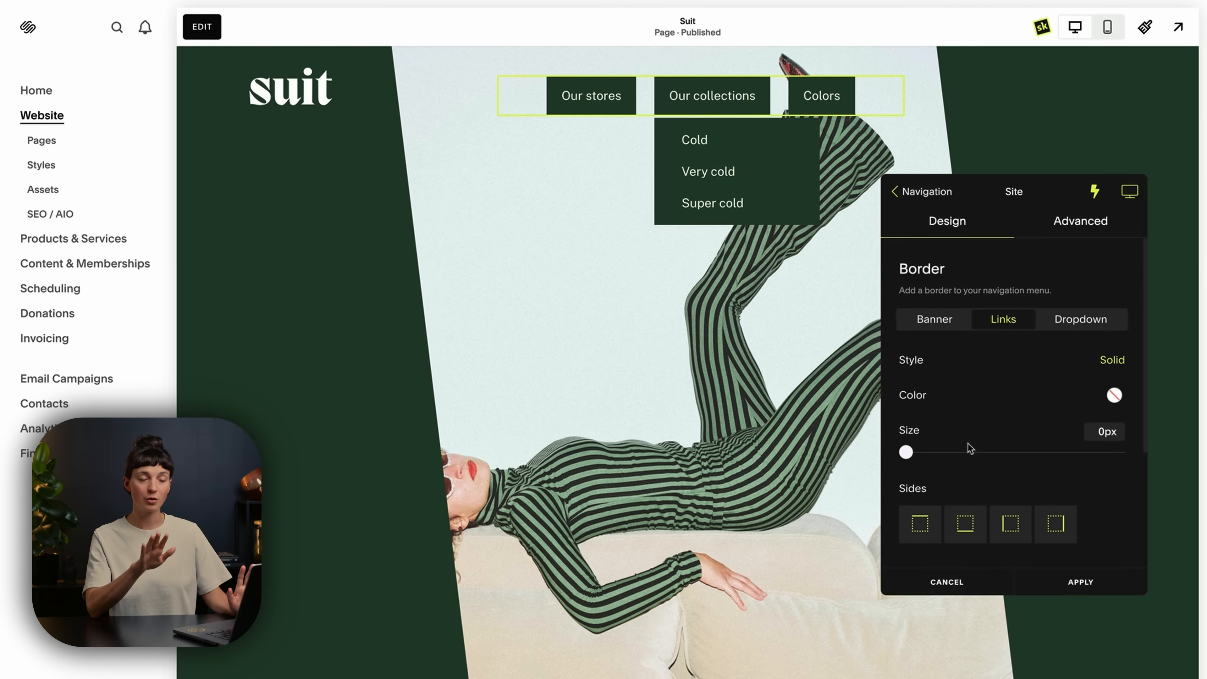
pyautogui.scroll(-5, 970, 449)
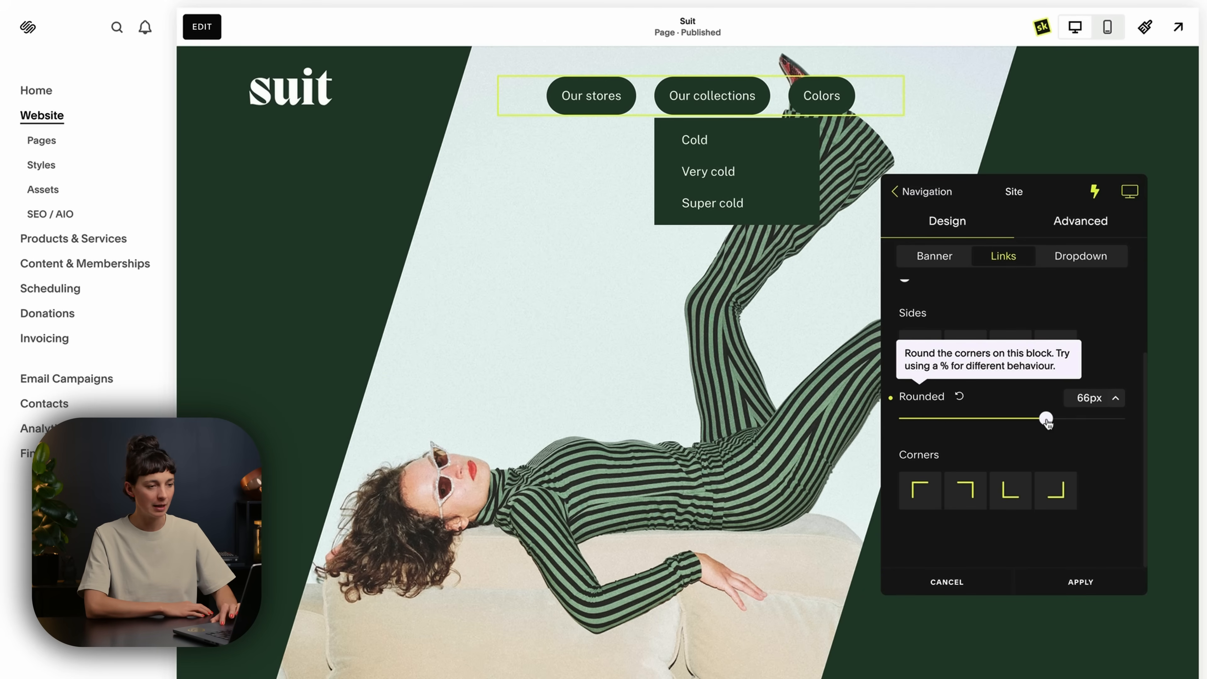
pyautogui.moveTo(1115, 423); pyautogui.dragTo(1143, 424)
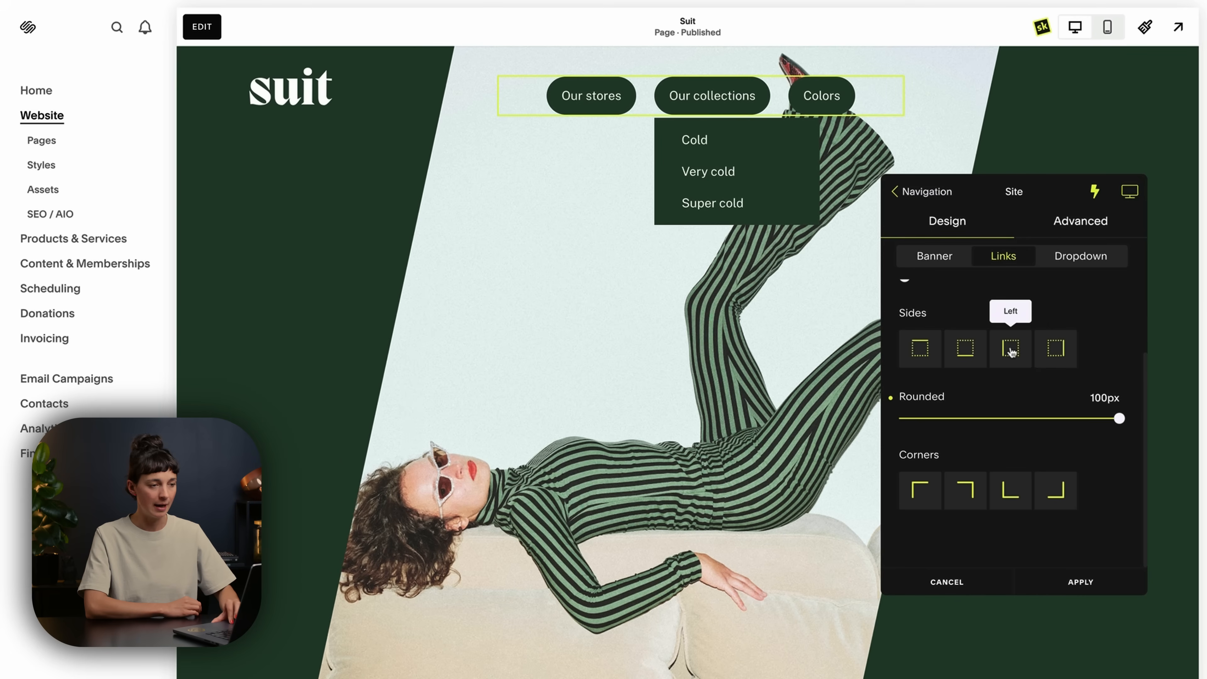
# Round the border corners of the navigation dropdown to 25 px.
pyautogui.click(1072, 259)
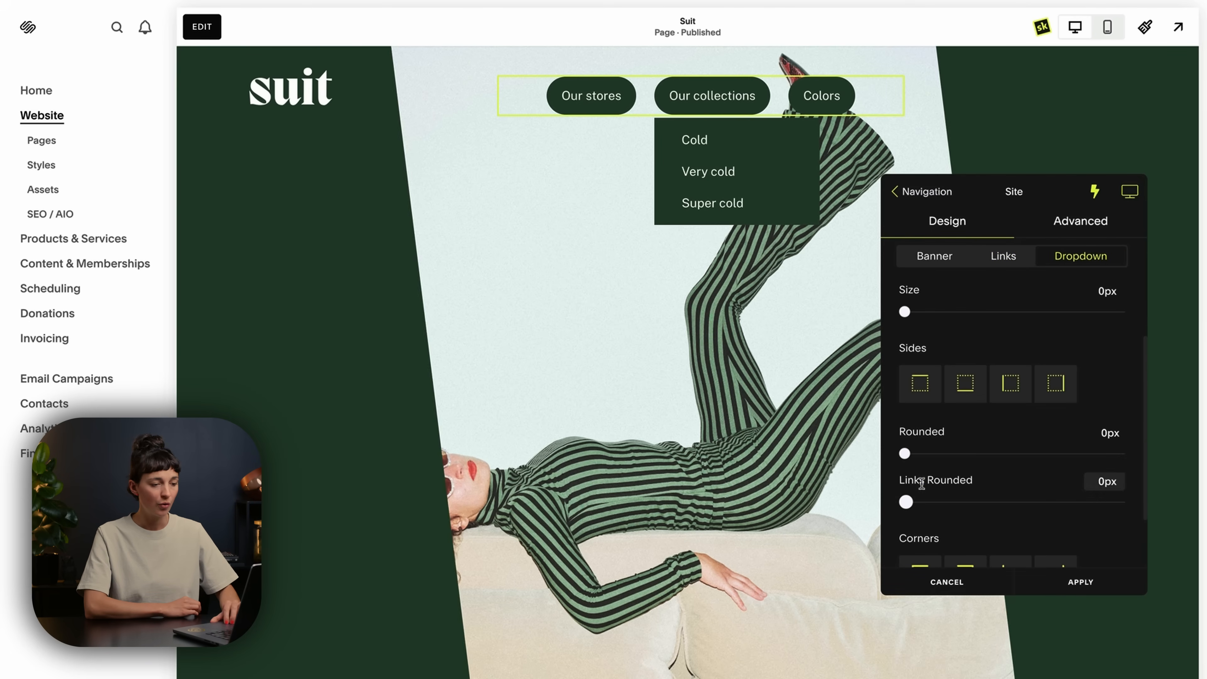
pyautogui.scroll(-2, 946, 447)
pyautogui.scroll(4, 932, 475)
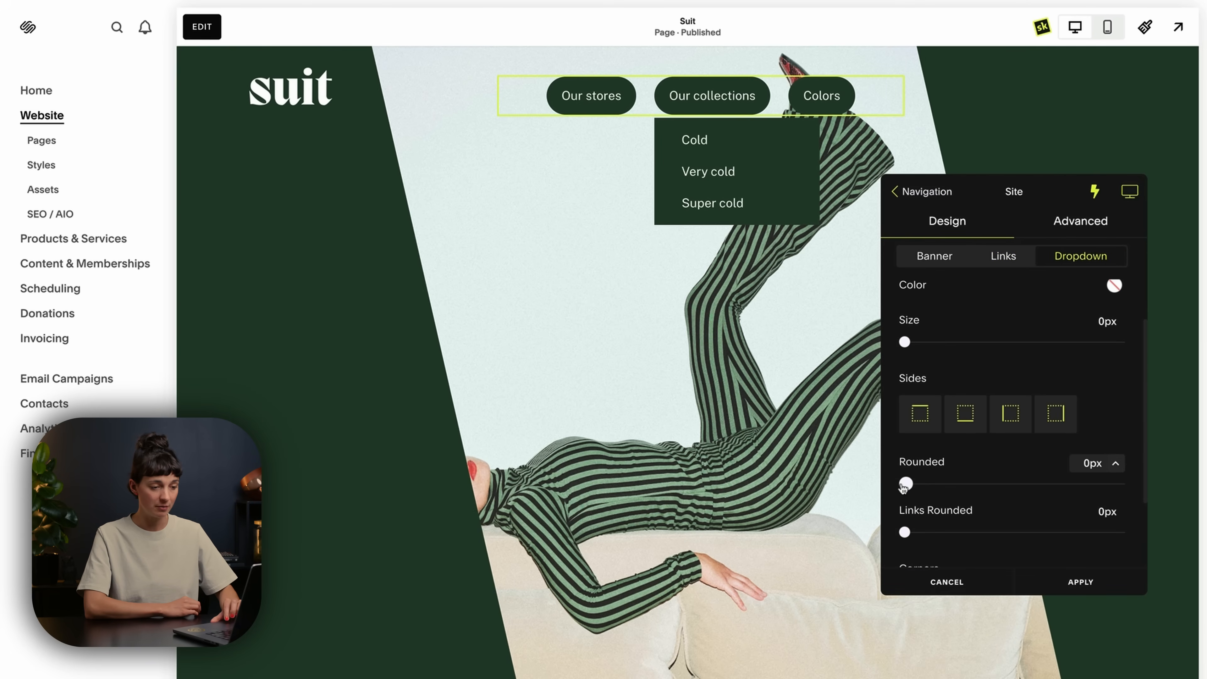
pyautogui.moveTo(905, 484); pyautogui.dragTo(976, 485)
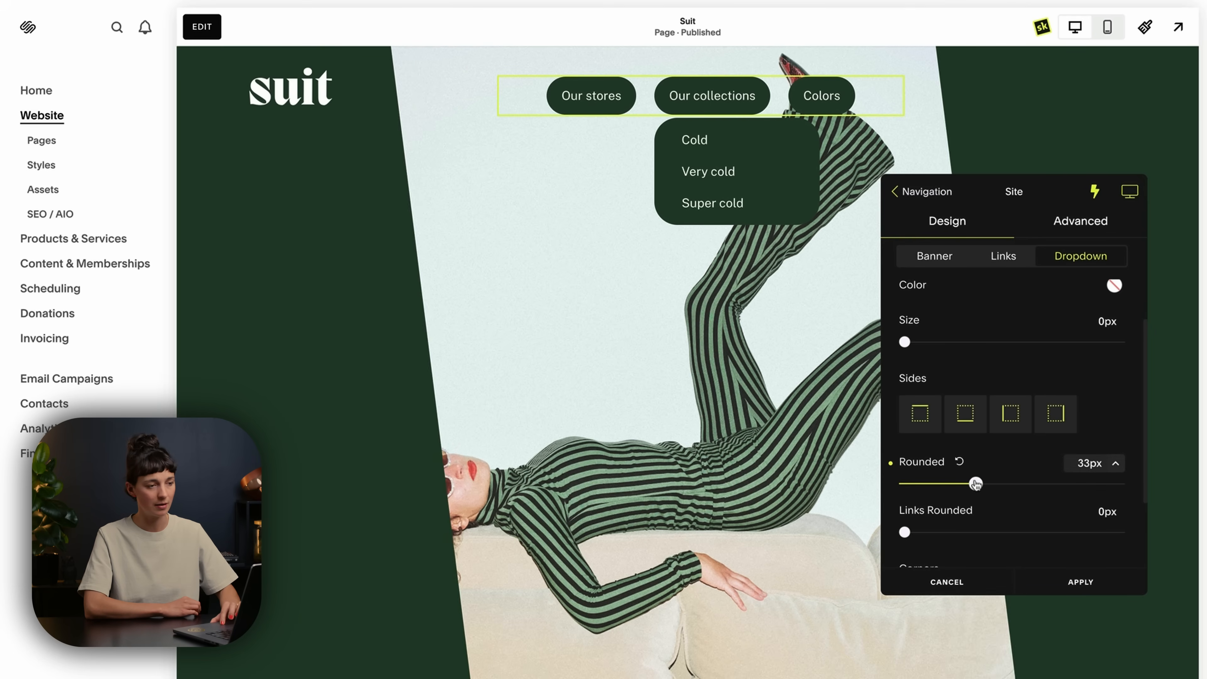
pyautogui.moveTo(976, 484); pyautogui.dragTo(967, 484)
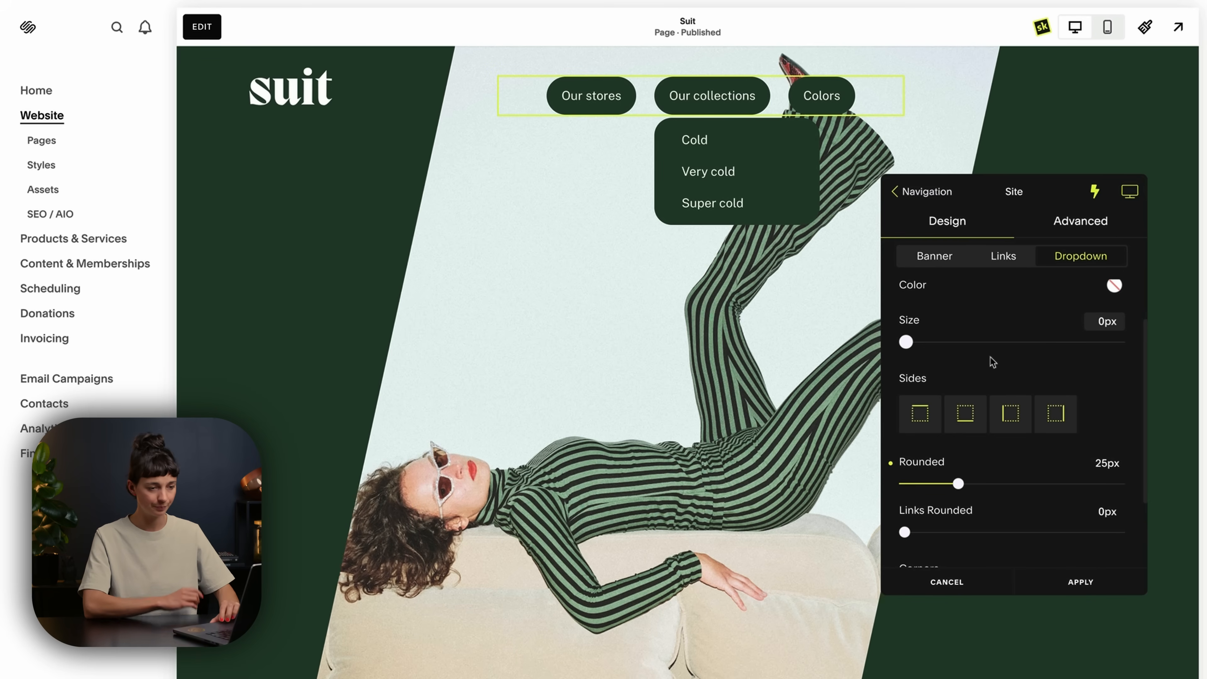
# In hover mode, turn off the bottom-left rounded corner of the navigation links, and compare the hover and normal states.
pyautogui.click(1002, 259)
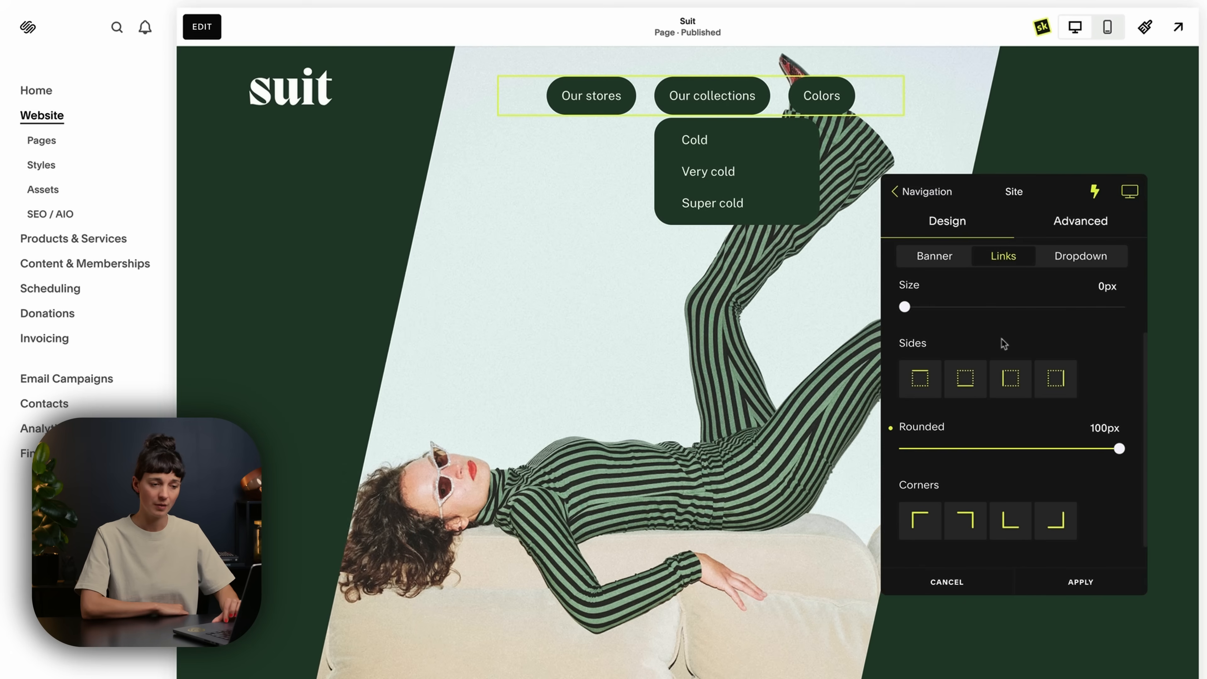
pyautogui.click(1095, 194)
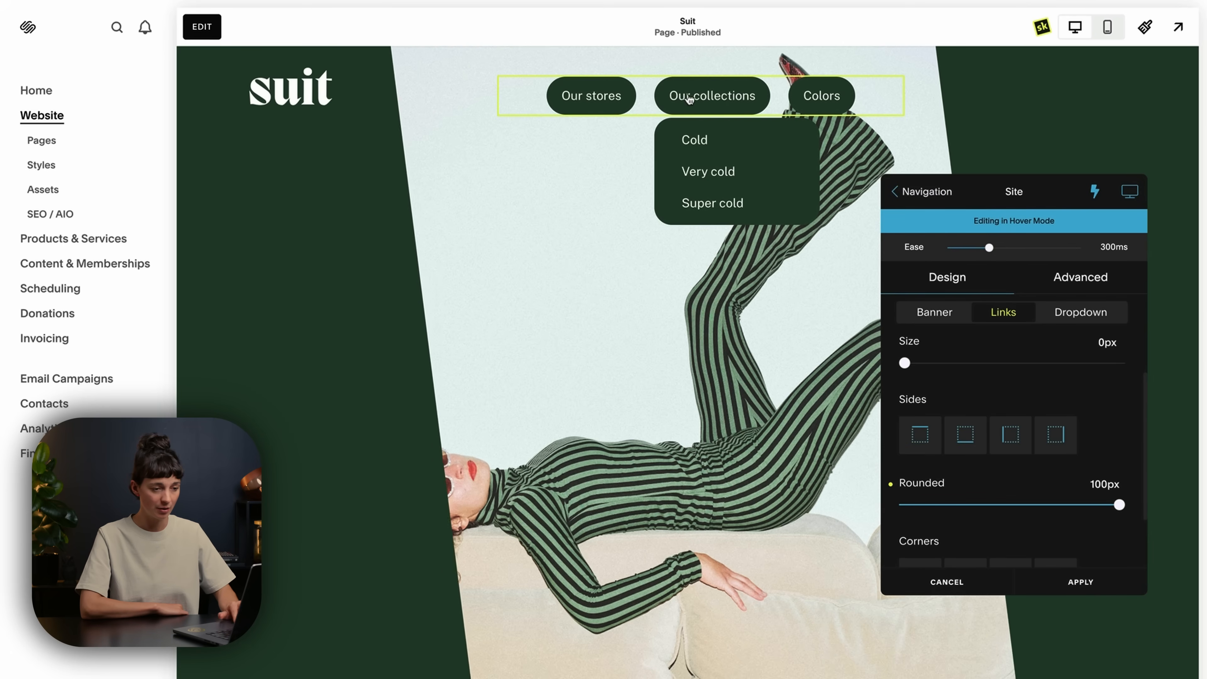
pyautogui.scroll(-2, 982, 367)
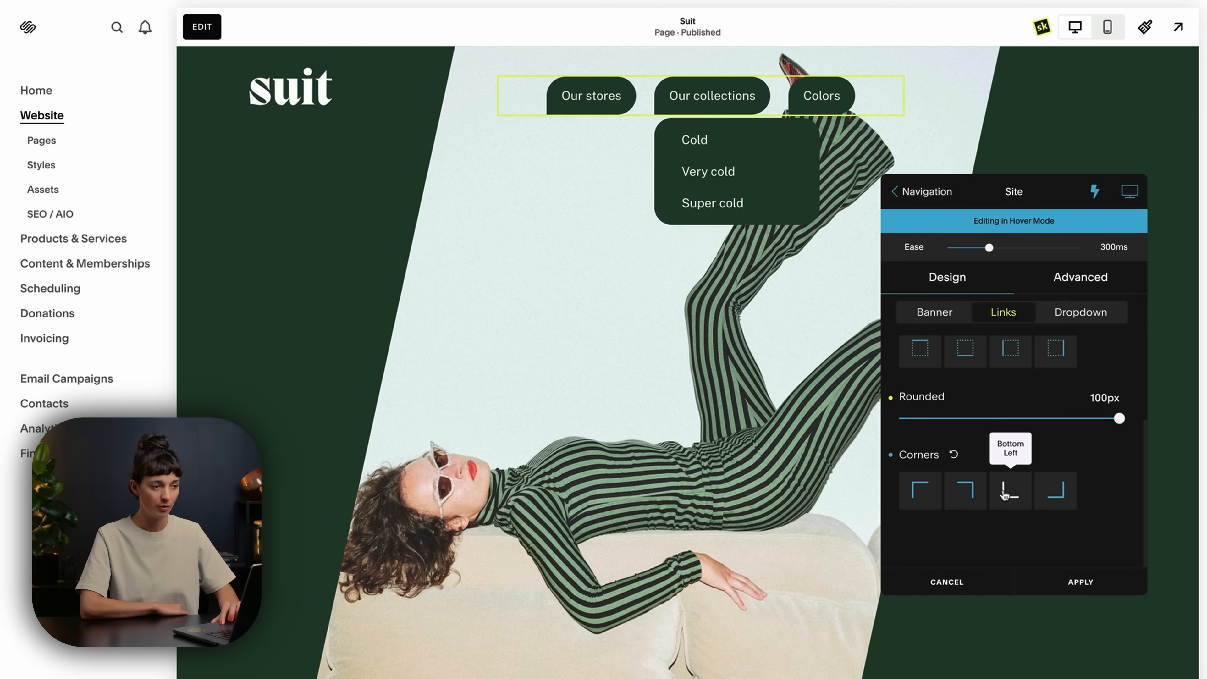
pyautogui.click(1095, 195)
pyautogui.click(1096, 195)
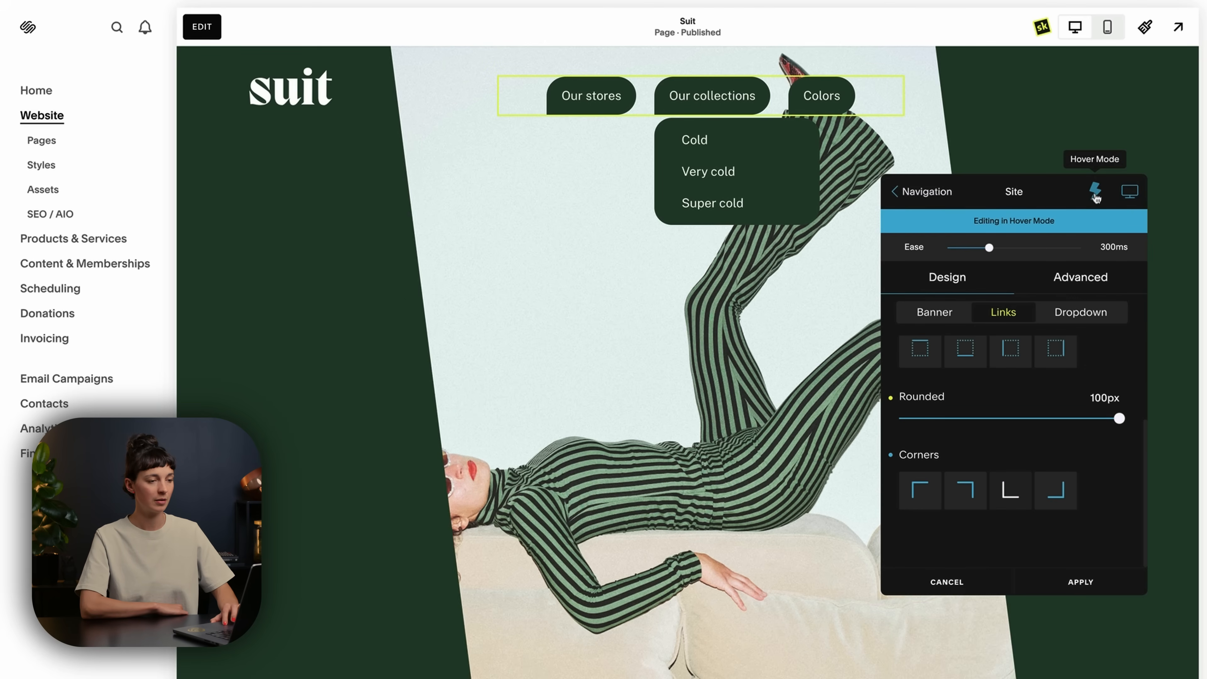
pyautogui.click(1096, 195)
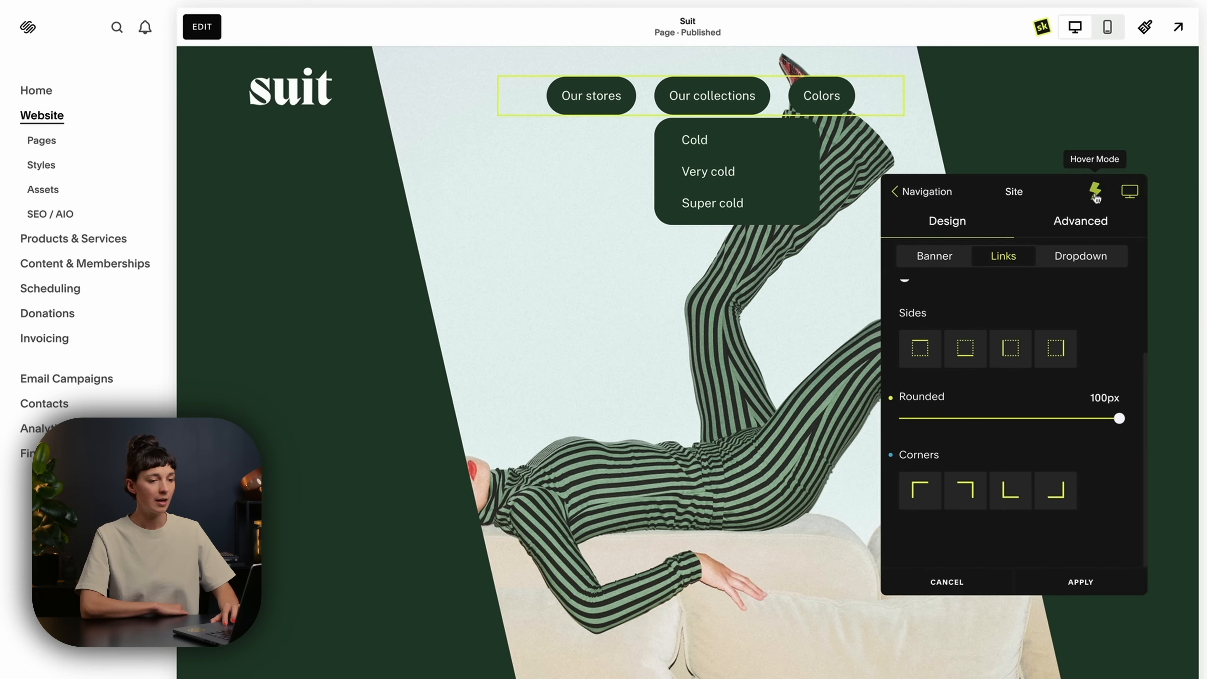
# In hover mode, turn off the top-left rounded corner of the navigation dropdown, and compare the hover and normal states.
pyautogui.click(1071, 258)
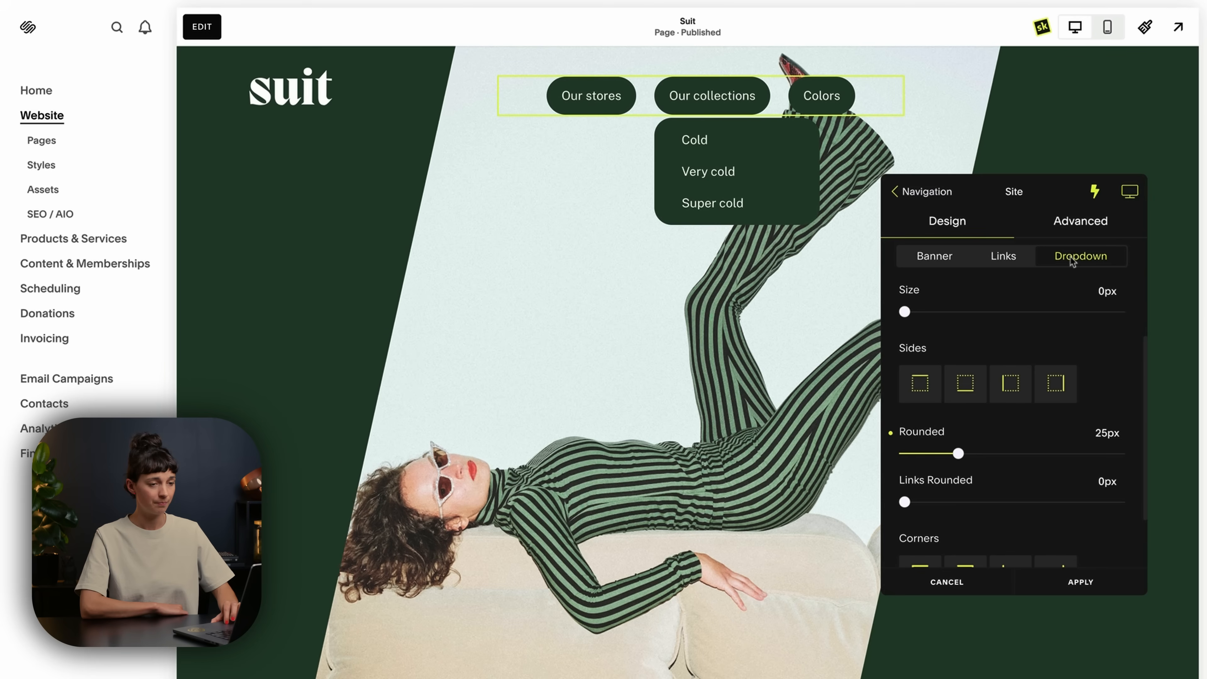
pyautogui.scroll(-2, 1011, 371)
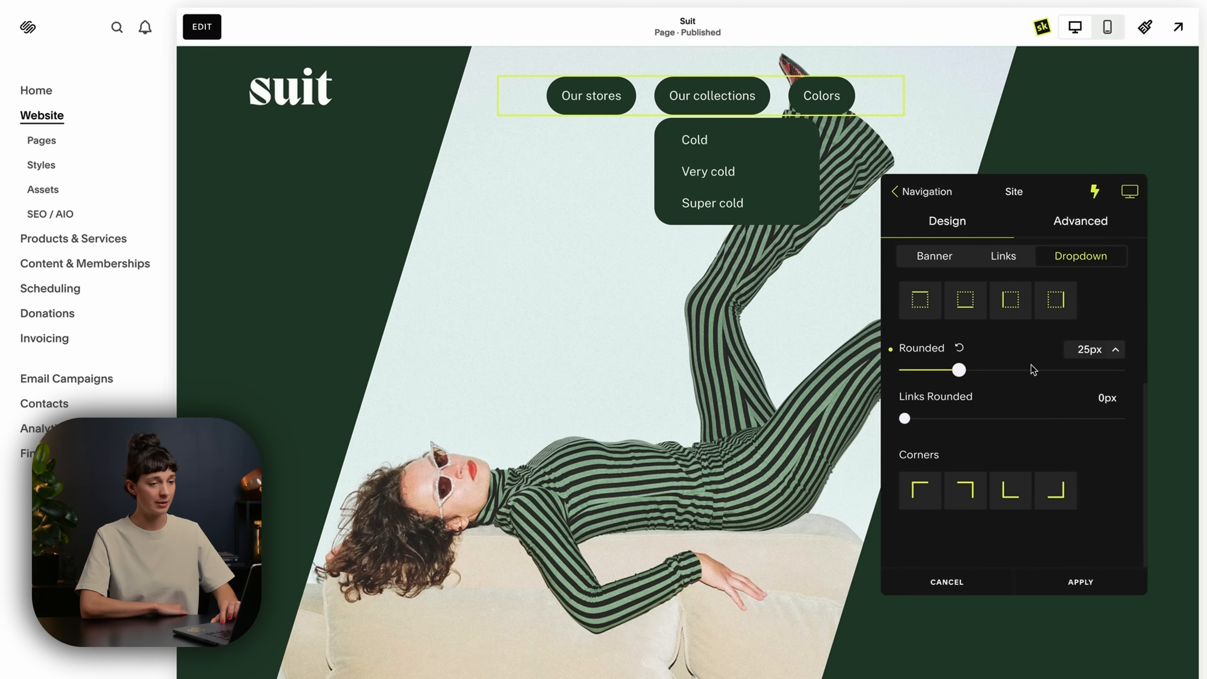
pyautogui.click(1093, 200)
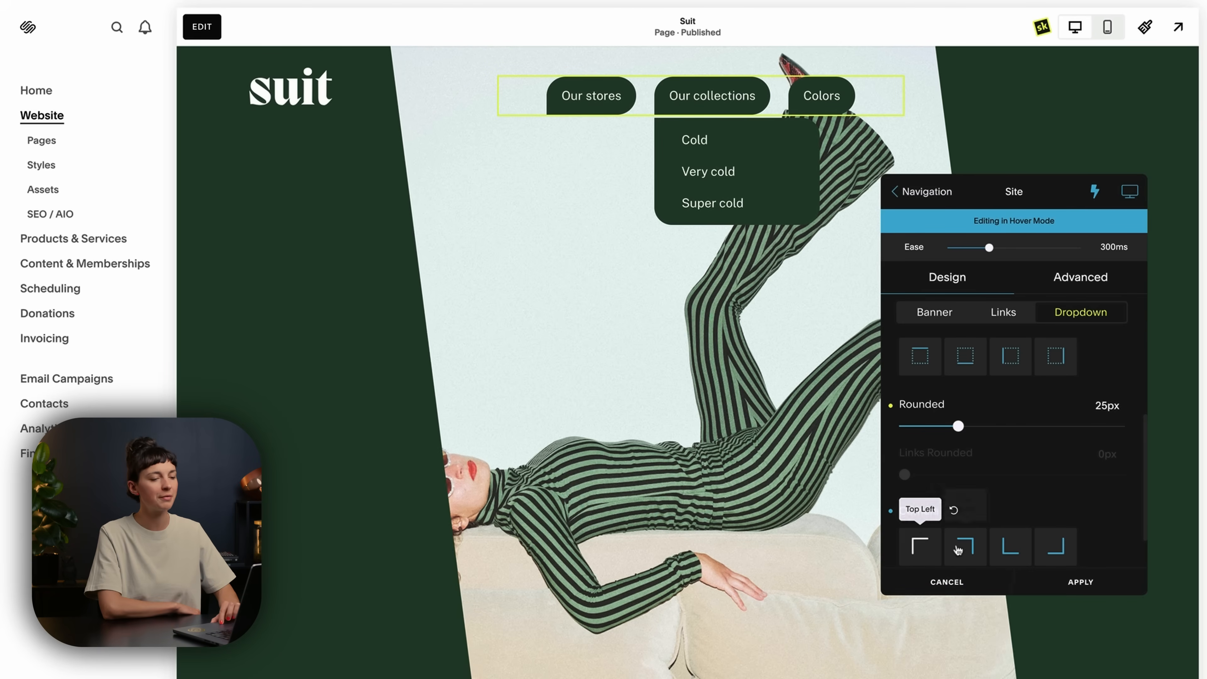
pyautogui.click(1094, 194)
pyautogui.click(1094, 194)
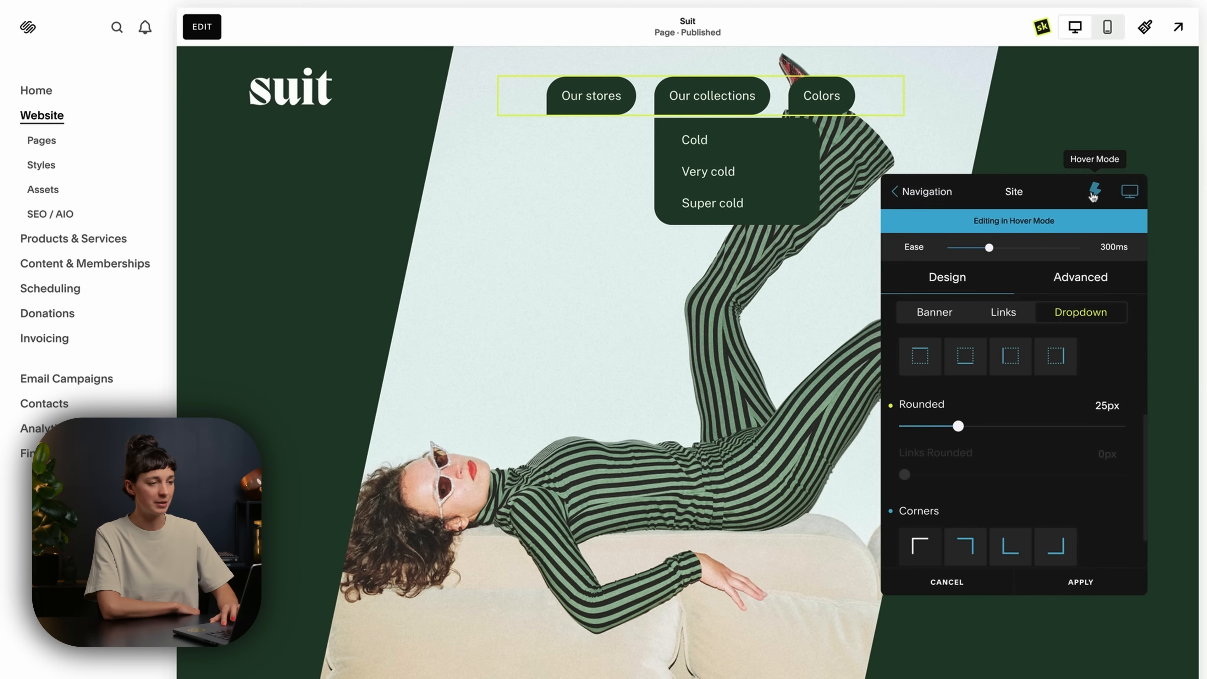
pyautogui.click(1094, 194)
pyautogui.click(1094, 194)
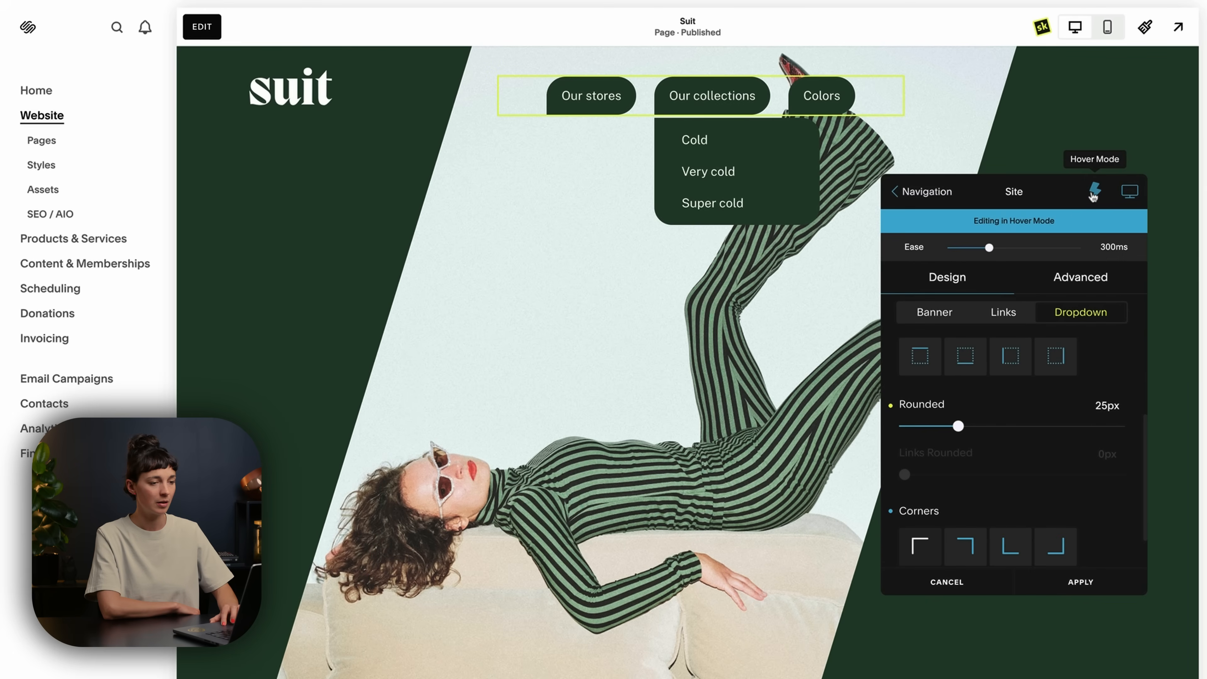
pyautogui.click(1094, 194)
# Set the hover background color of the navigation links to the sage green #869C89 from the Squarespace palette.
pyautogui.click(898, 194)
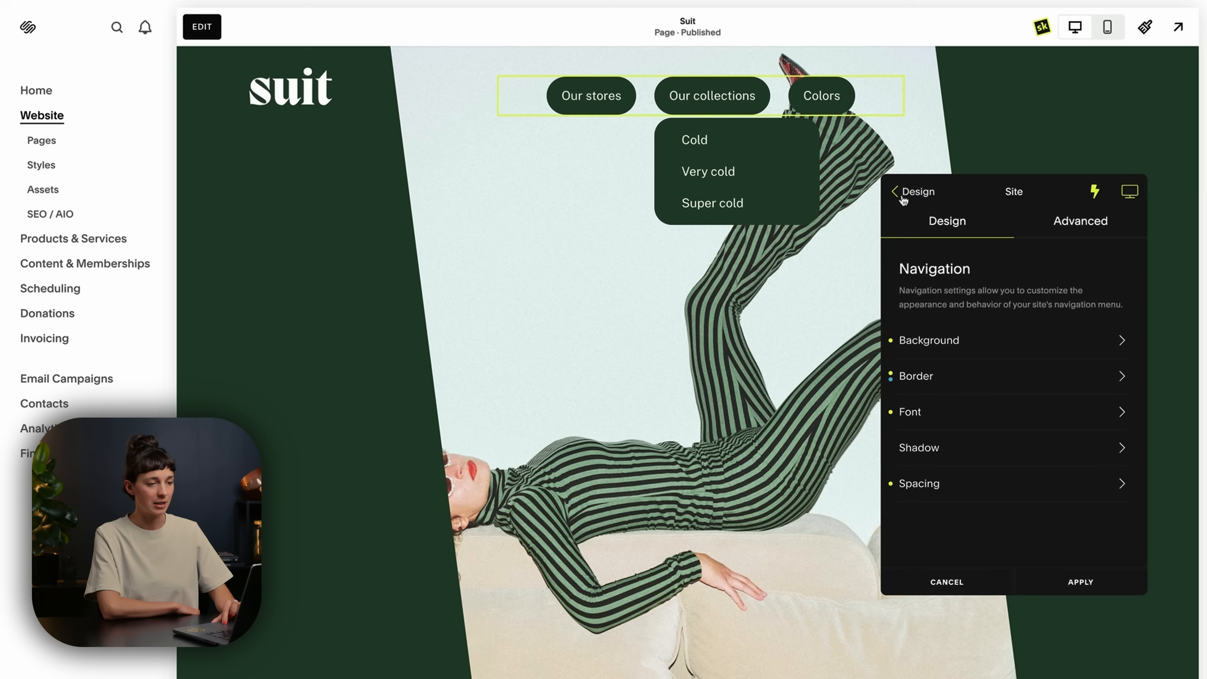
pyautogui.click(1040, 349)
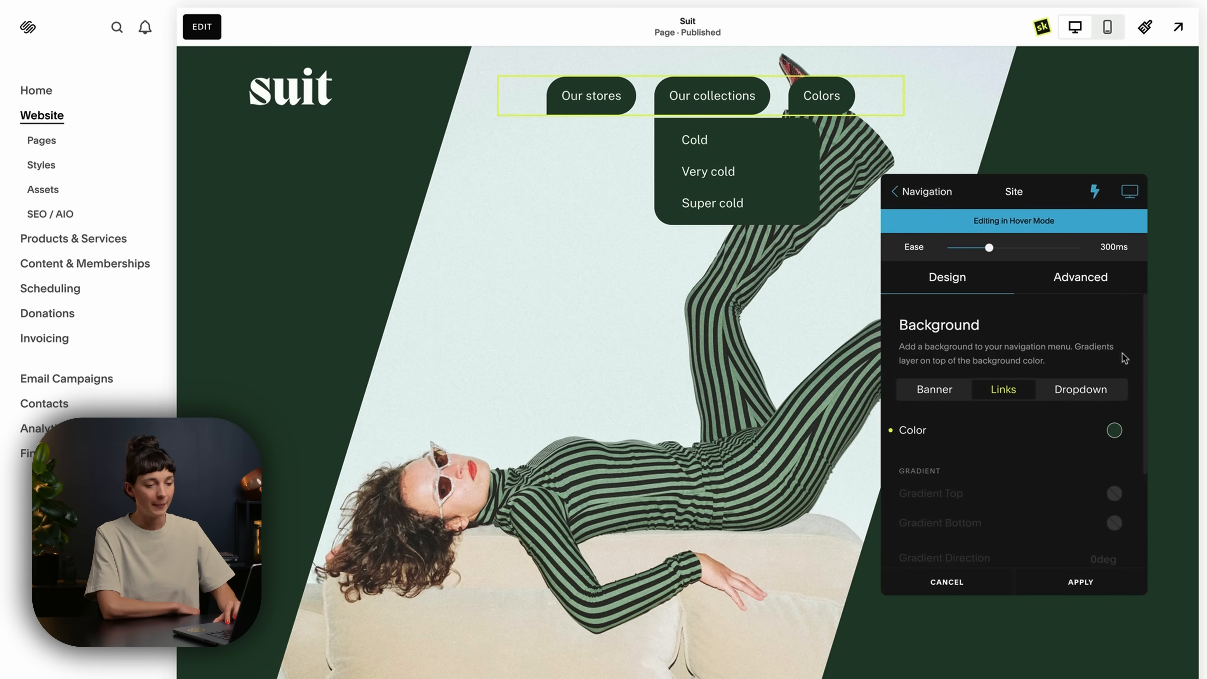
pyautogui.click(1114, 431)
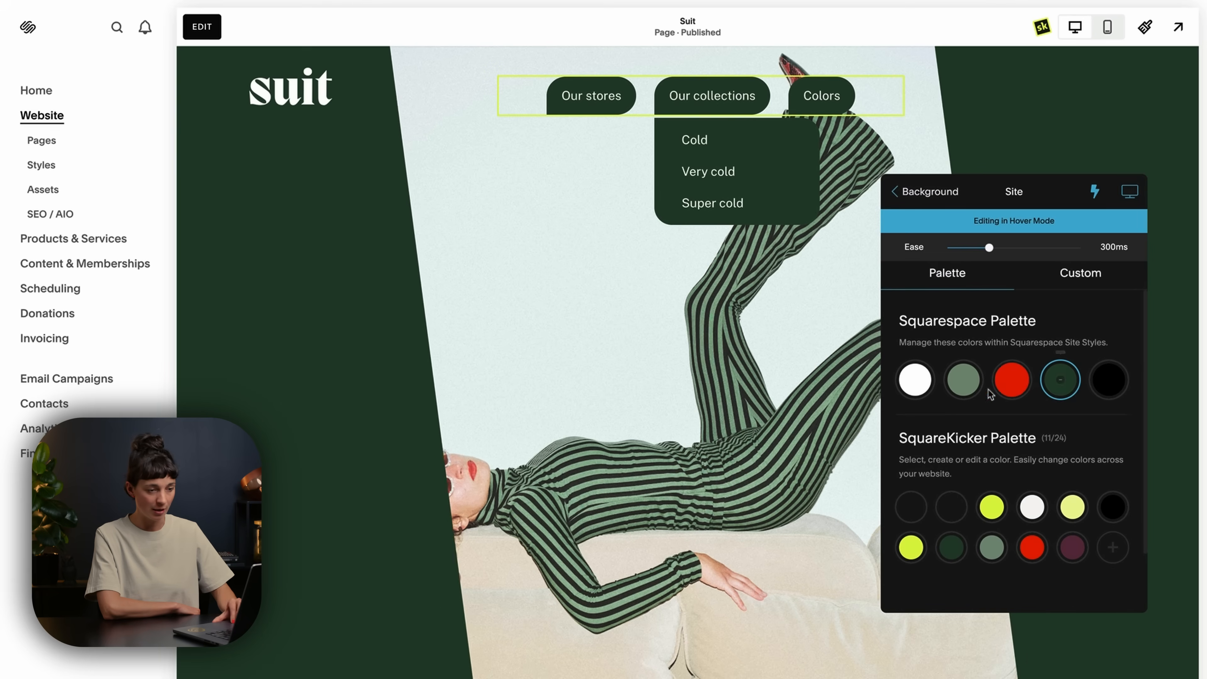
pyautogui.click(965, 391)
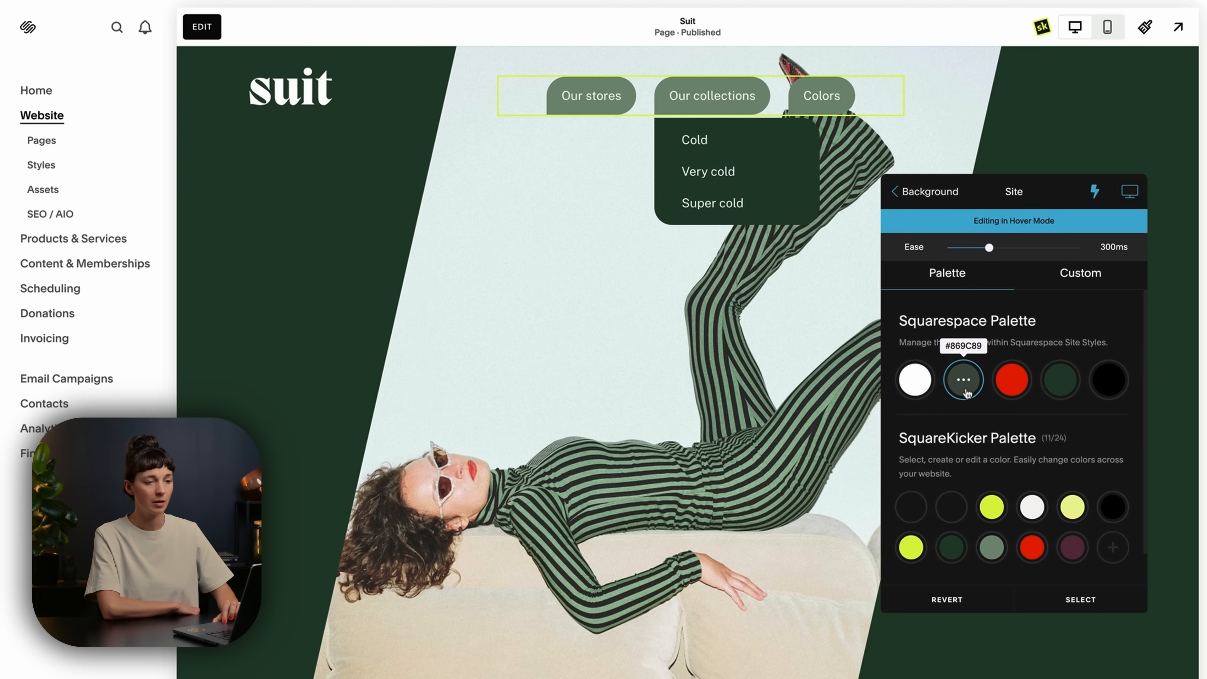
pyautogui.click(1096, 192)
pyautogui.click(905, 192)
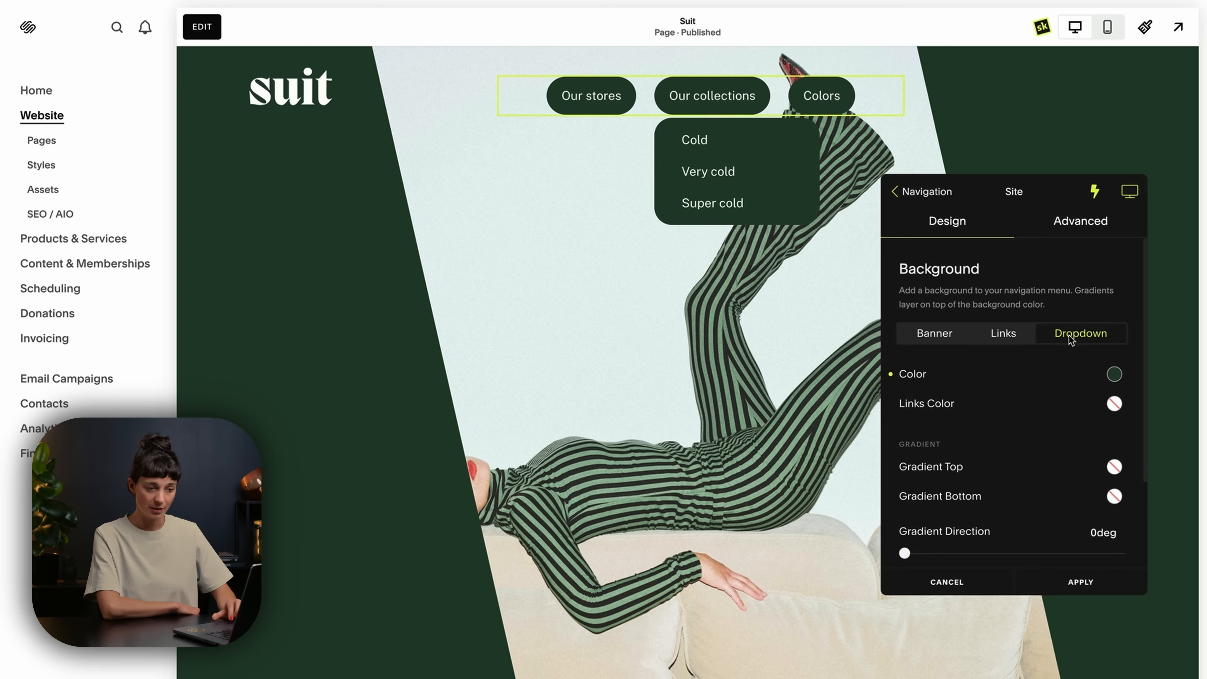
# Set the hover background color of the dropdown links to red from the Squarespace palette.
pyautogui.click(1095, 194)
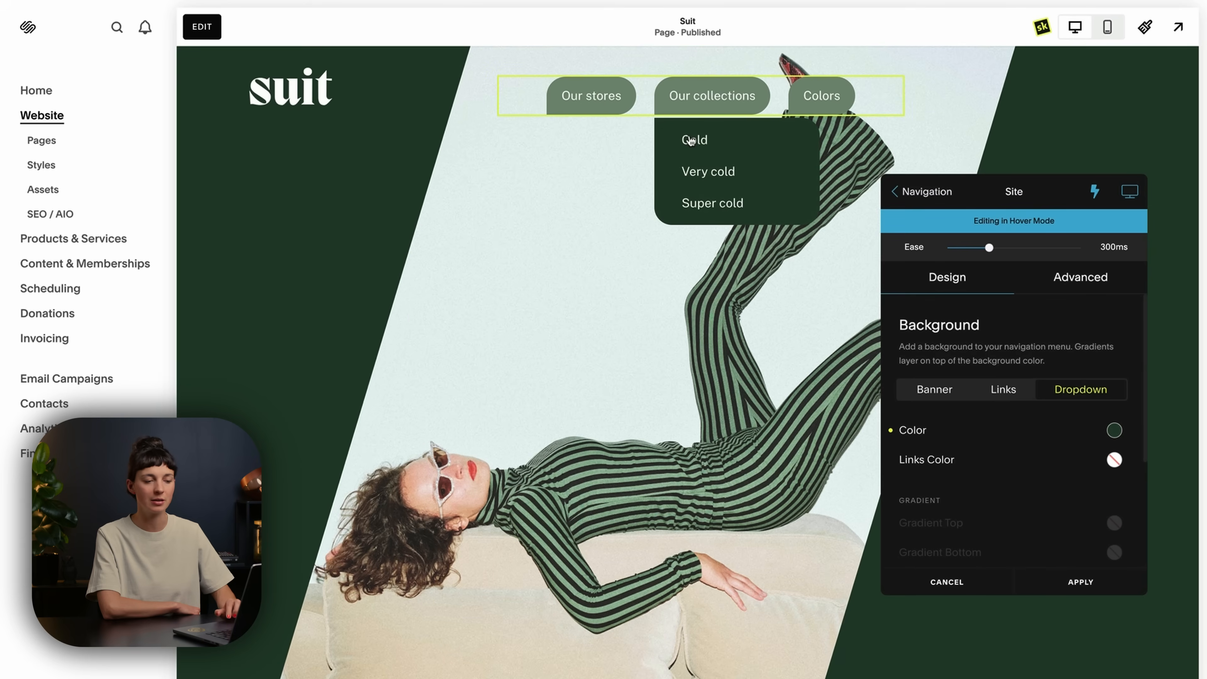
pyautogui.click(1114, 460)
pyautogui.click(1012, 380)
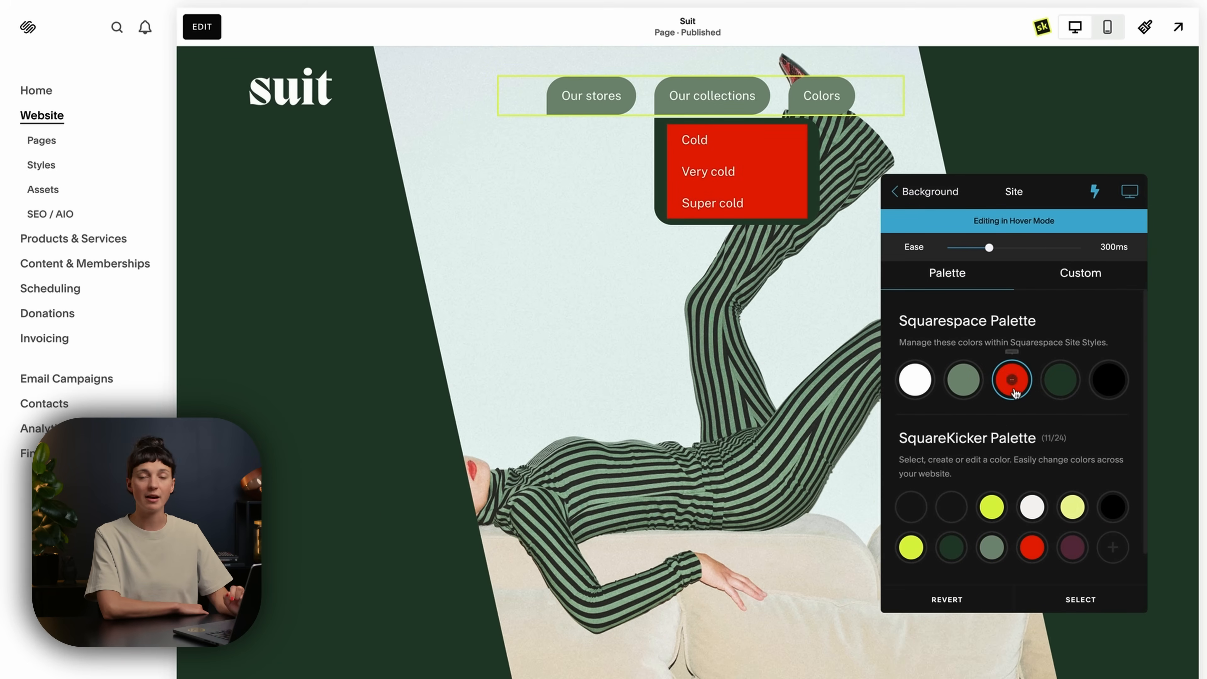
pyautogui.click(903, 199)
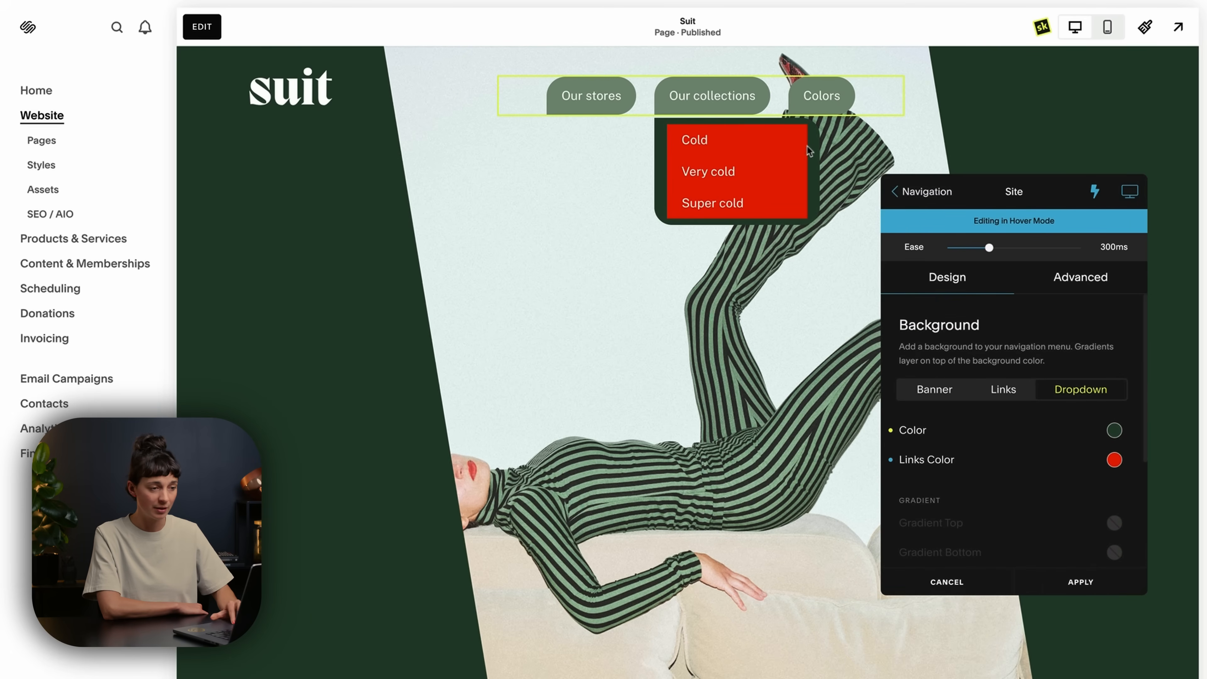
# Round the dropdown links' borders to 50 px outside hover mode, and check them in the hover state.
pyautogui.click(897, 199)
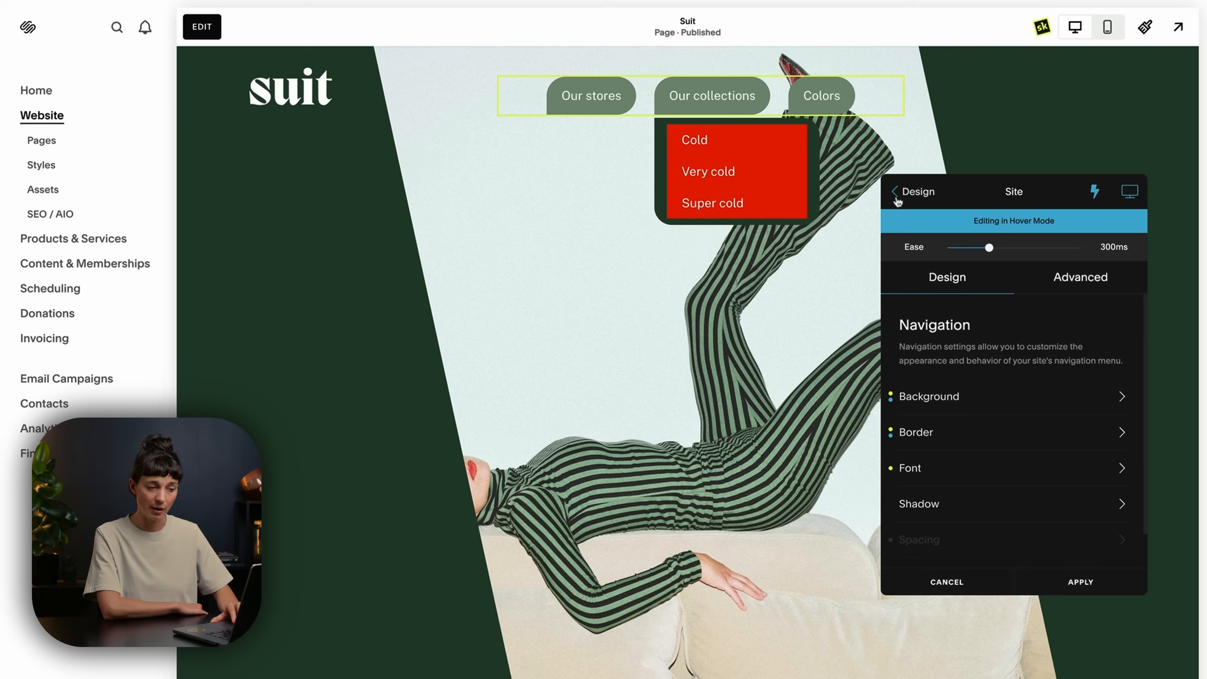
pyautogui.click(989, 433)
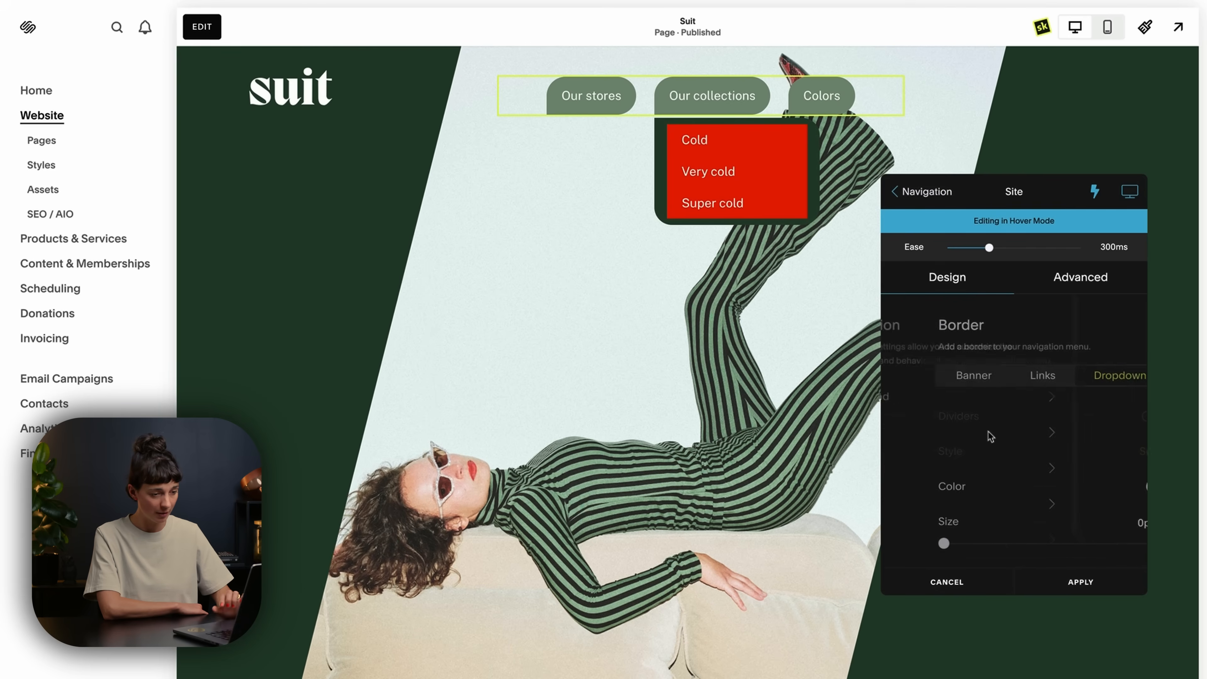
pyautogui.scroll(-5, 991, 437)
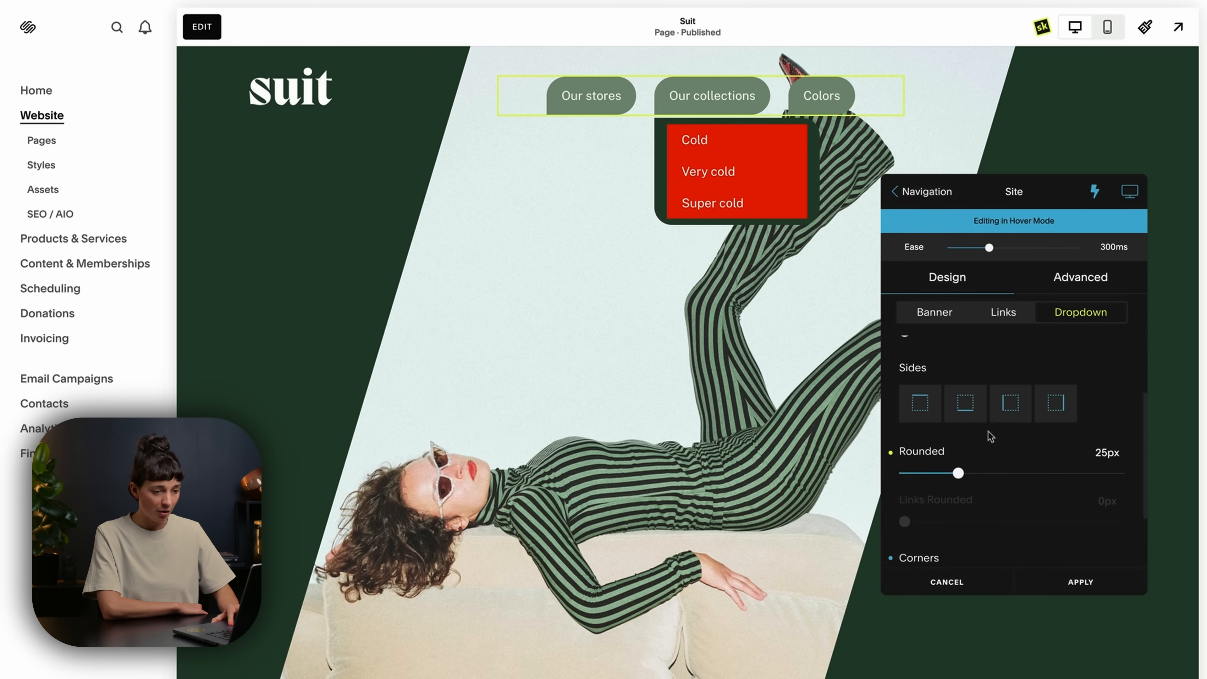
pyautogui.scroll(-2, 991, 437)
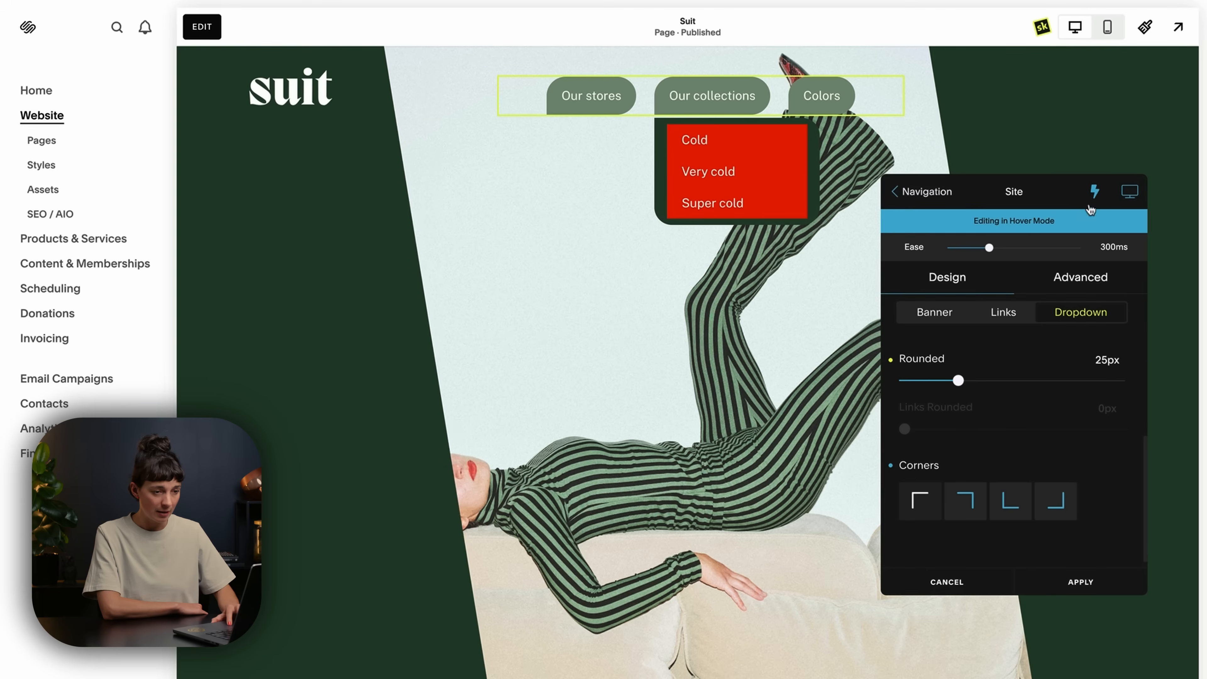
pyautogui.click(1095, 192)
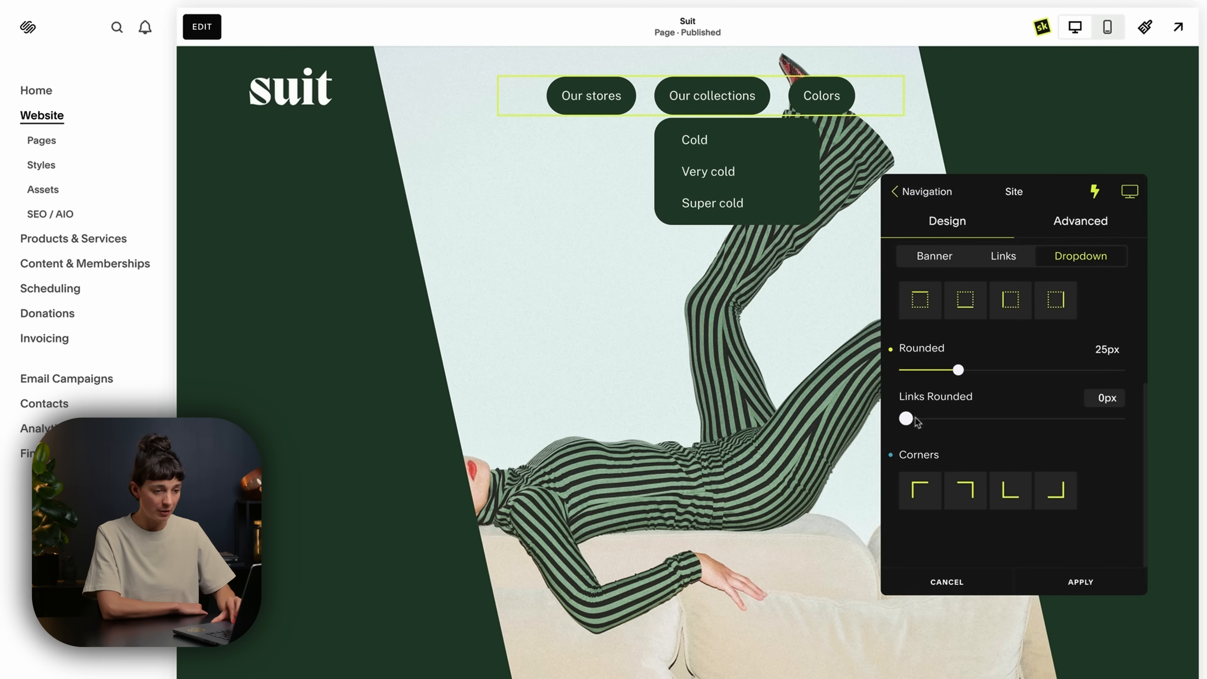
pyautogui.moveTo(978, 424); pyautogui.dragTo(1159, 418)
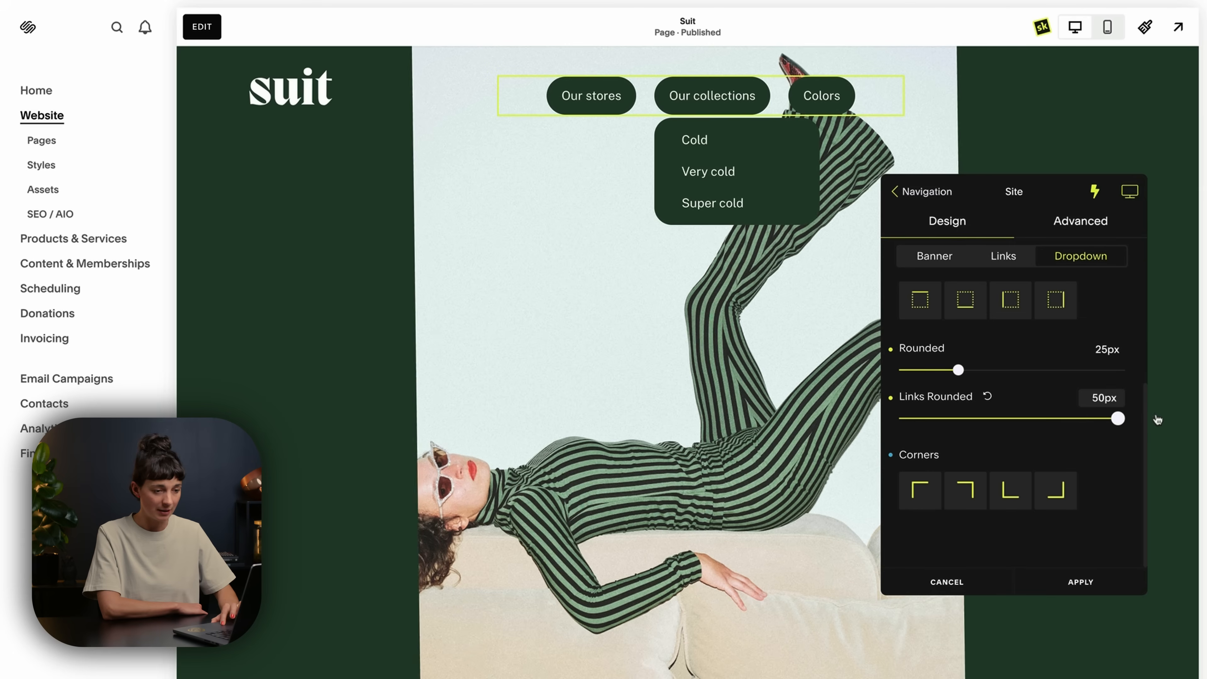
pyautogui.click(1094, 193)
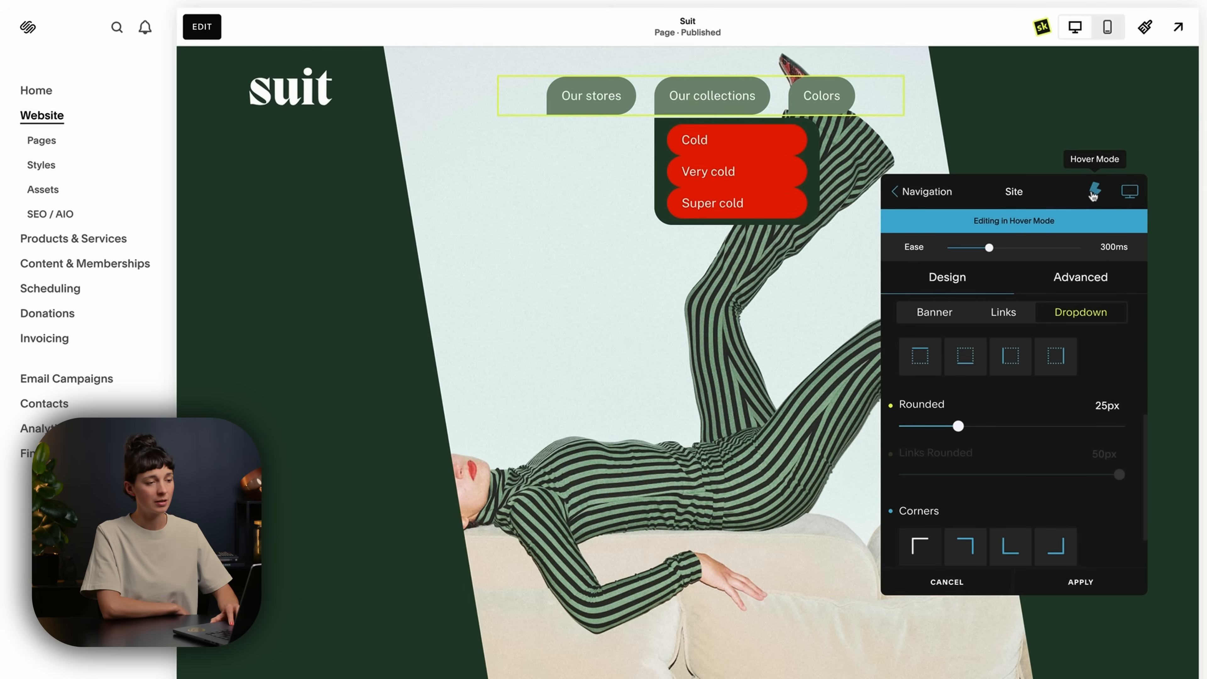
pyautogui.click(1094, 193)
# Set the hover font color of the dropdown links to the dark green #36533E from the Squarespace palette.
pyautogui.click(903, 192)
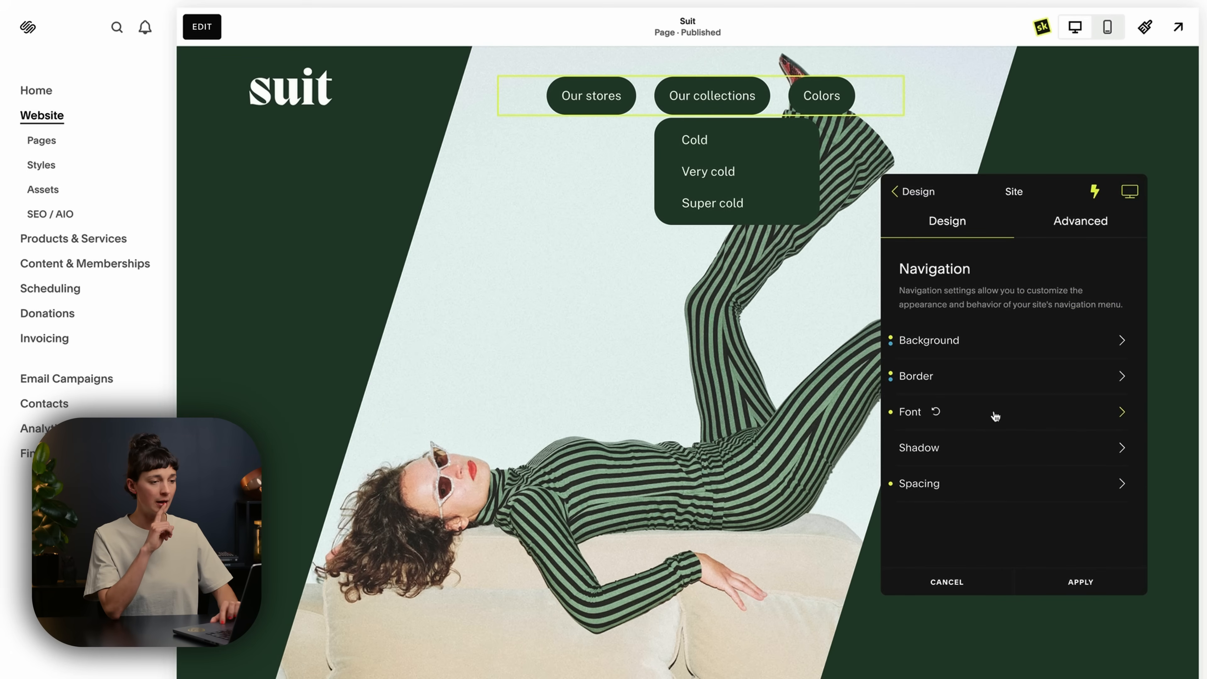
pyautogui.click(1095, 192)
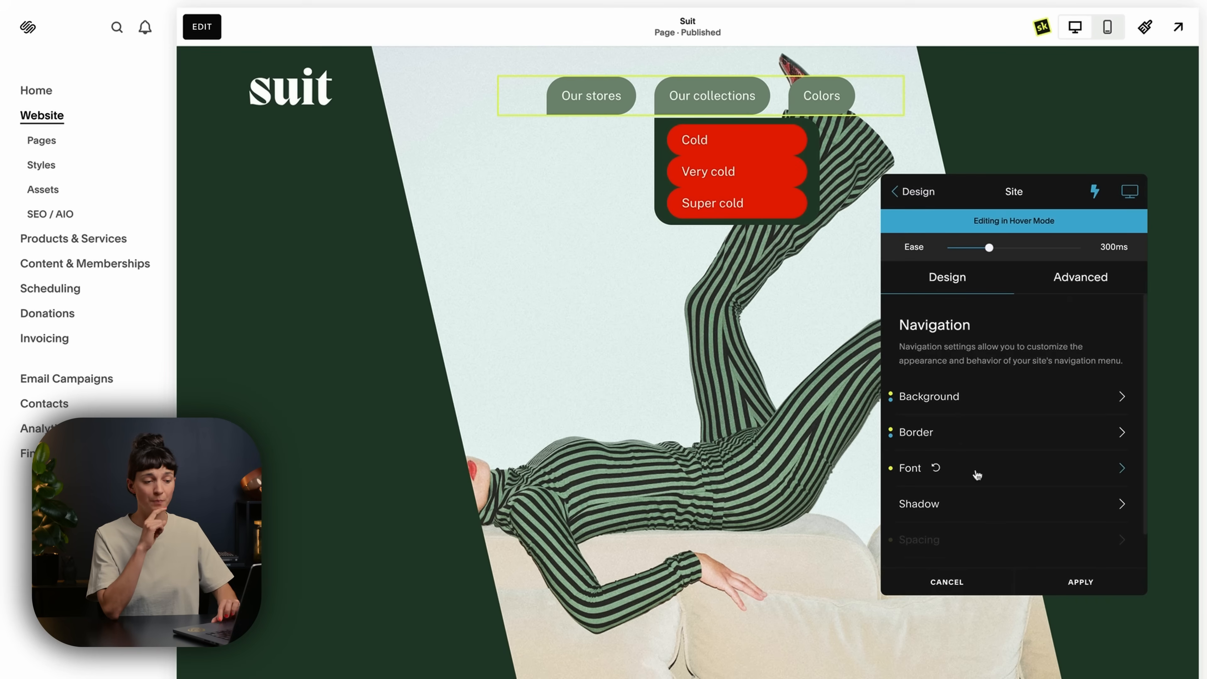
pyautogui.click(977, 475)
pyautogui.scroll(-3, 980, 469)
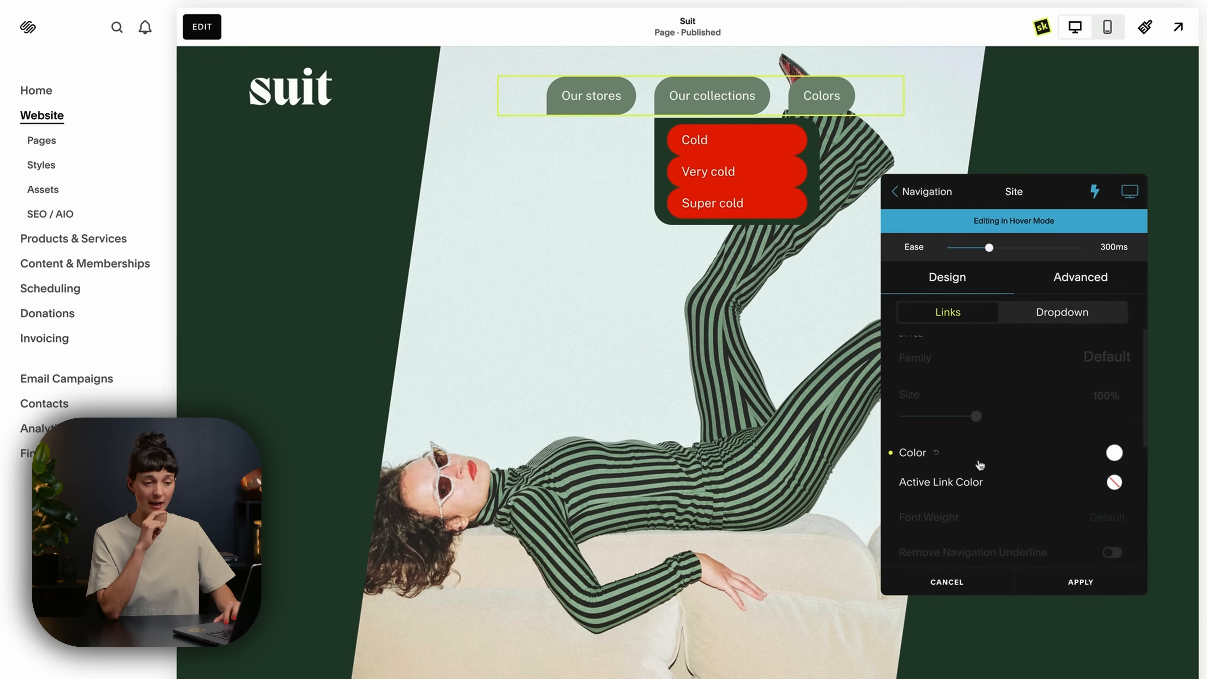
pyautogui.click(1041, 319)
pyautogui.scroll(-3, 1027, 457)
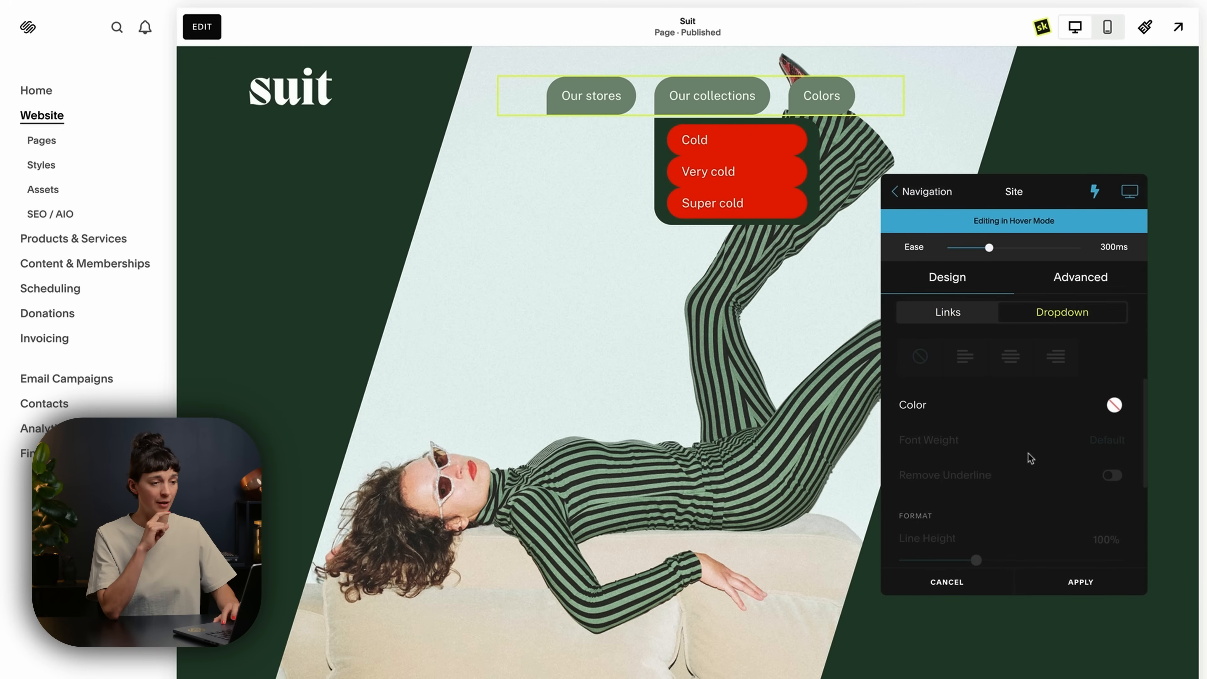
pyautogui.click(1116, 405)
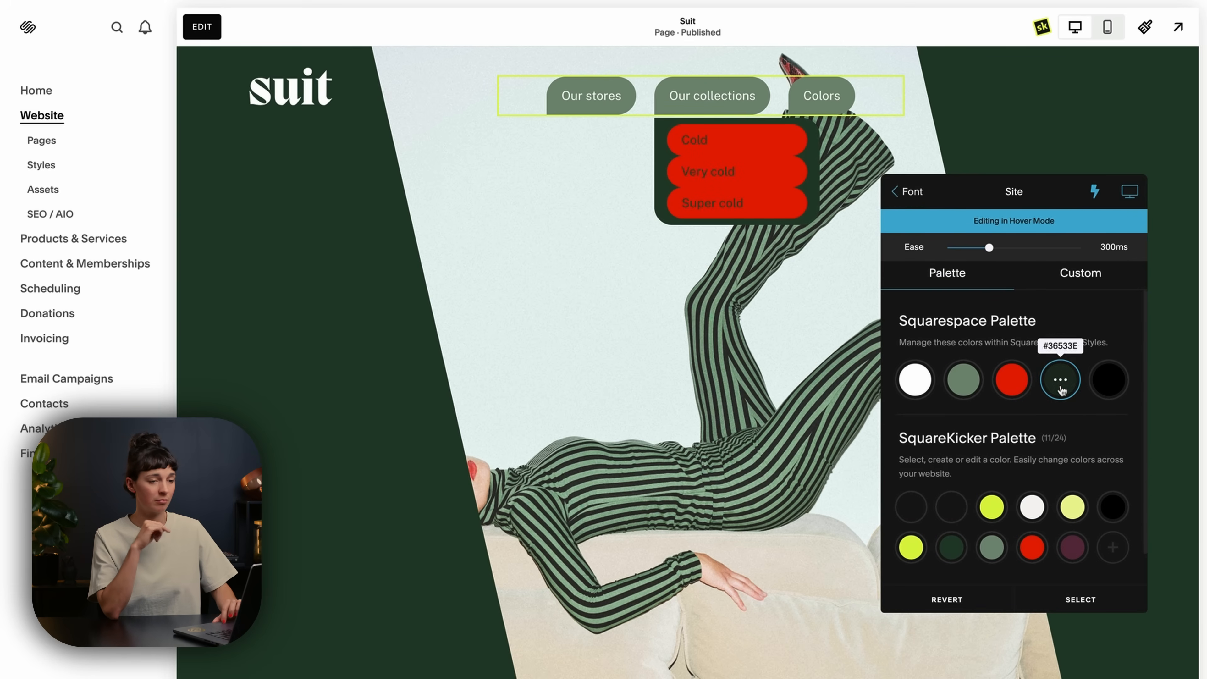
pyautogui.click(1094, 196)
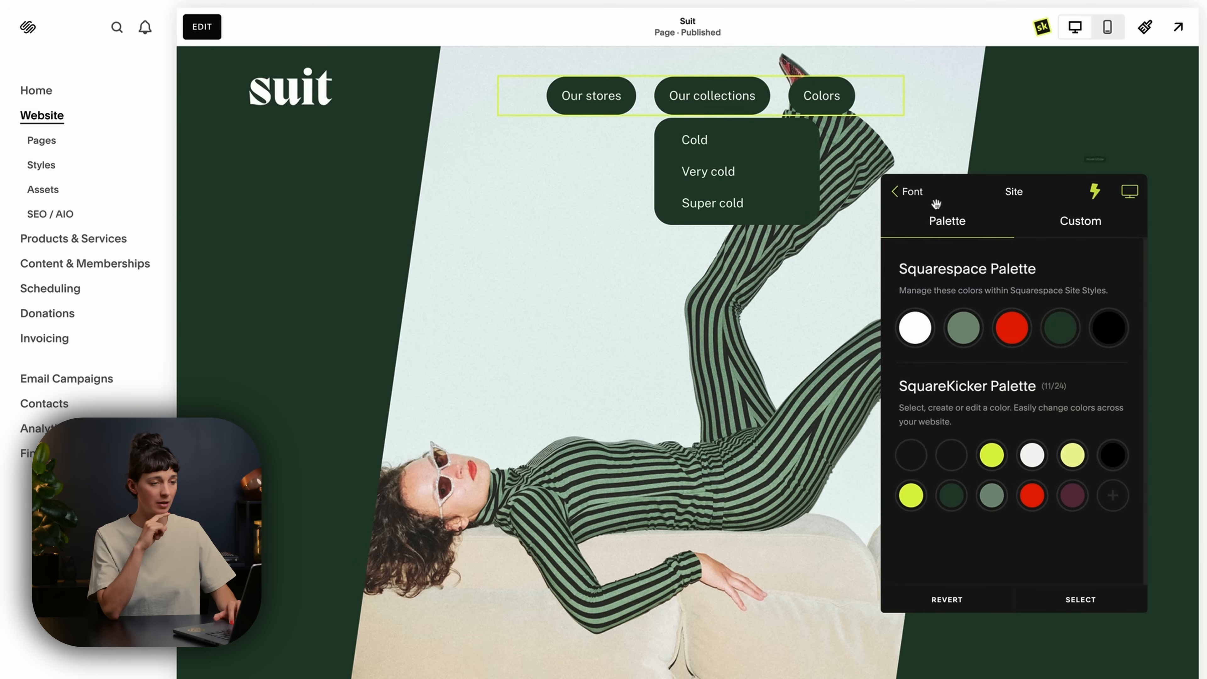
# Apply the navigation styling and preview the hover effects on the "Our collections" link and its dropdown.
pyautogui.click(906, 193)
pyautogui.click(901, 192)
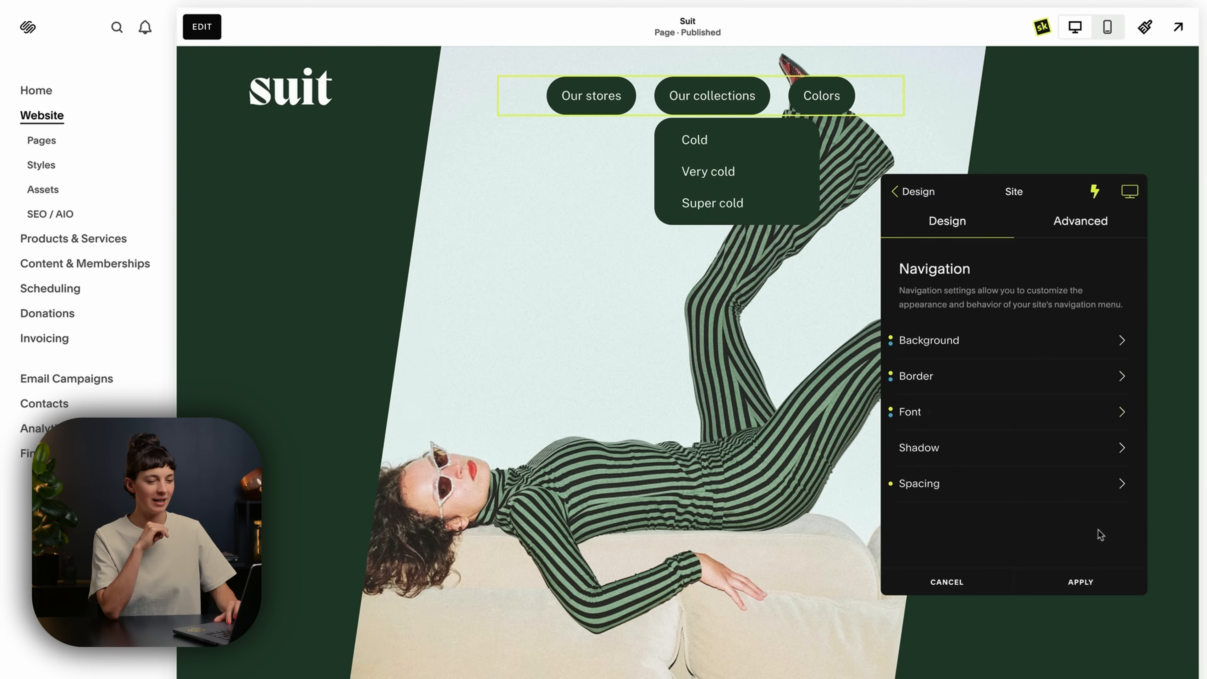
pyautogui.click(1081, 583)
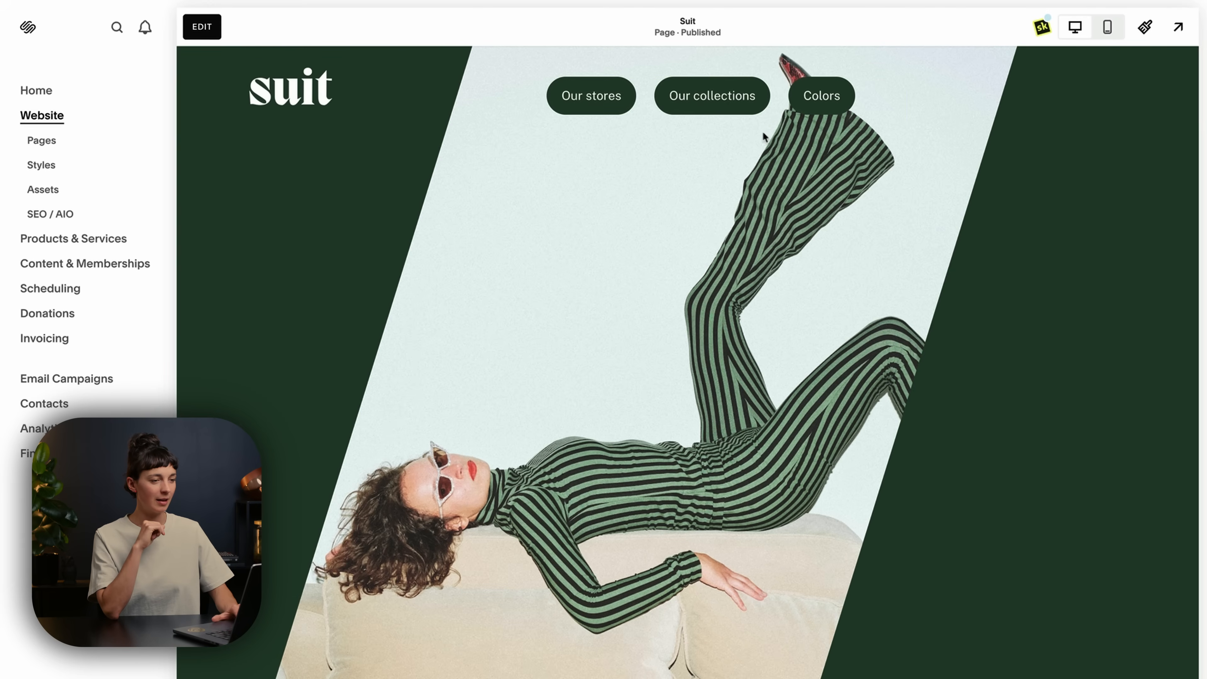
pyautogui.moveTo(714, 97)
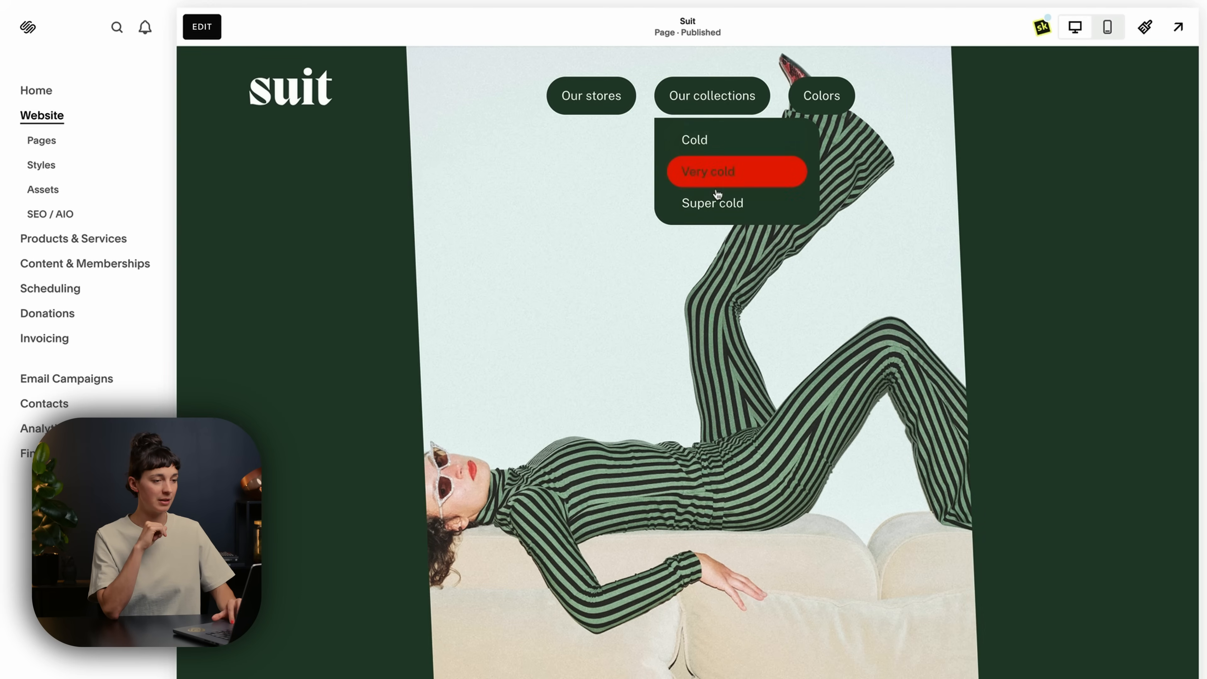